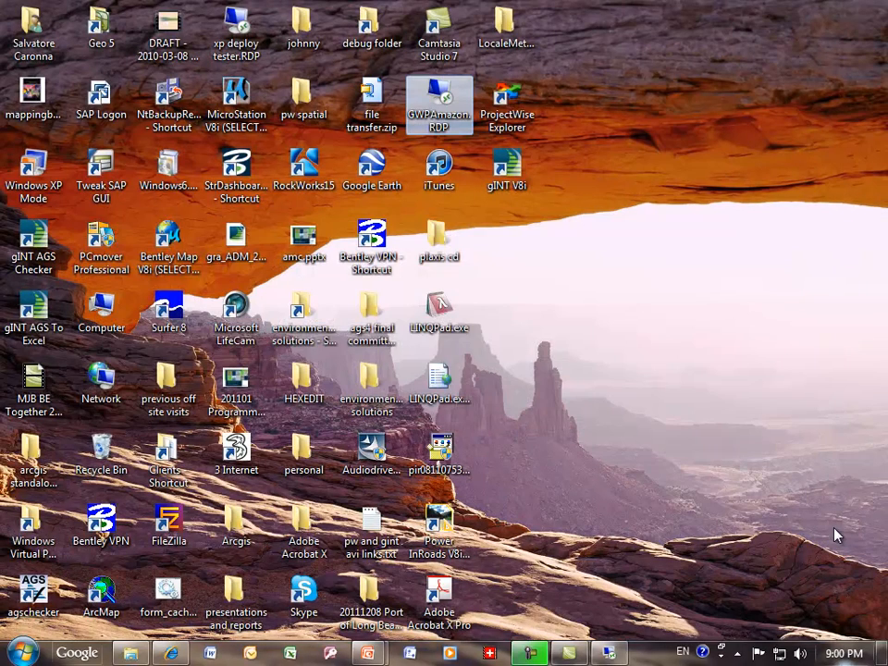
Step: Switch to the remote desktop session and view the Hole input table and its available projects
left_click(618, 652)
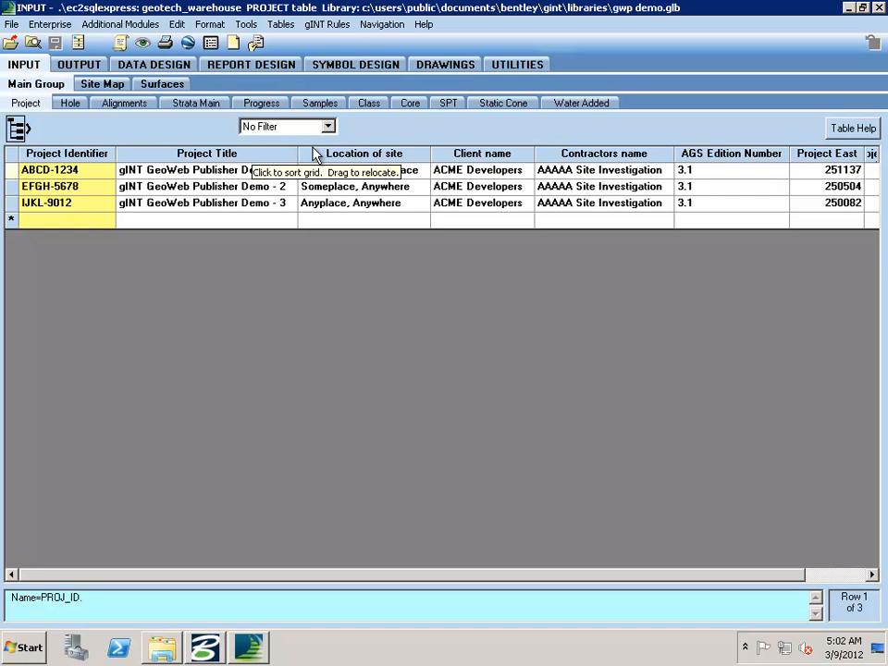
left_click(74, 106)
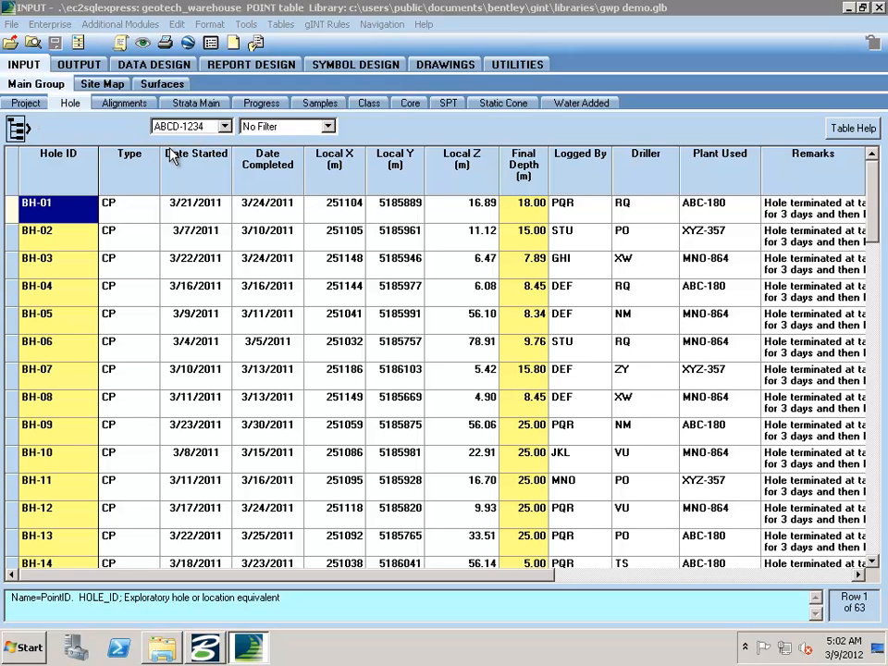
left_click(224, 127)
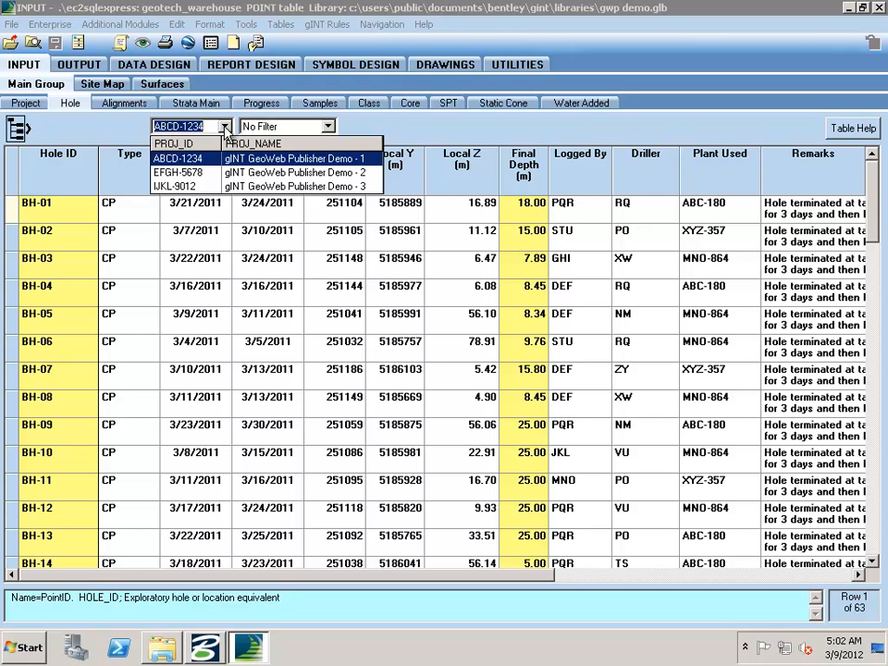
left_click(224, 127)
left_click(110, 126)
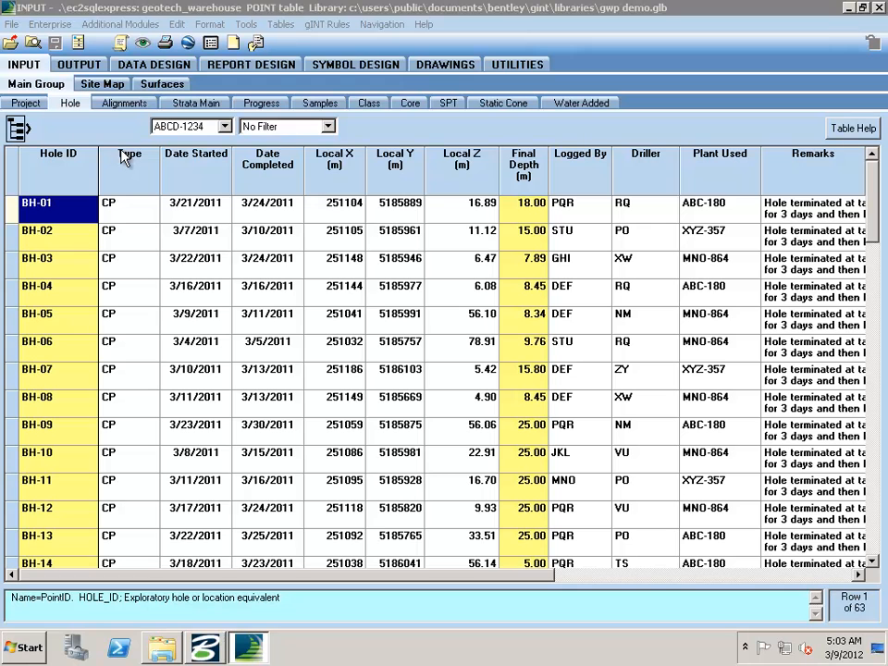
Step: Go to log output and select LOG OF BORING as the report
left_click(86, 67)
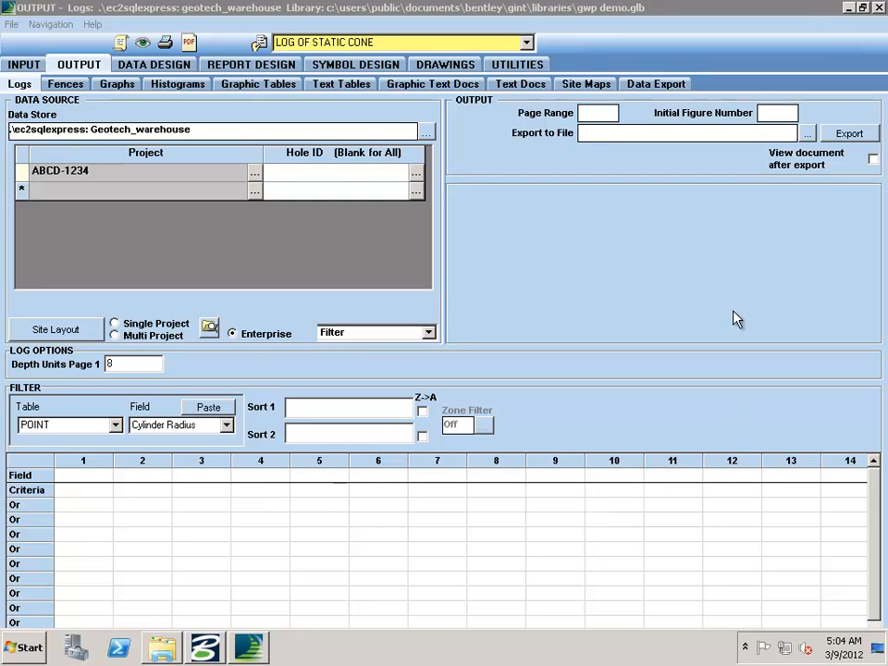
left_click(526, 44)
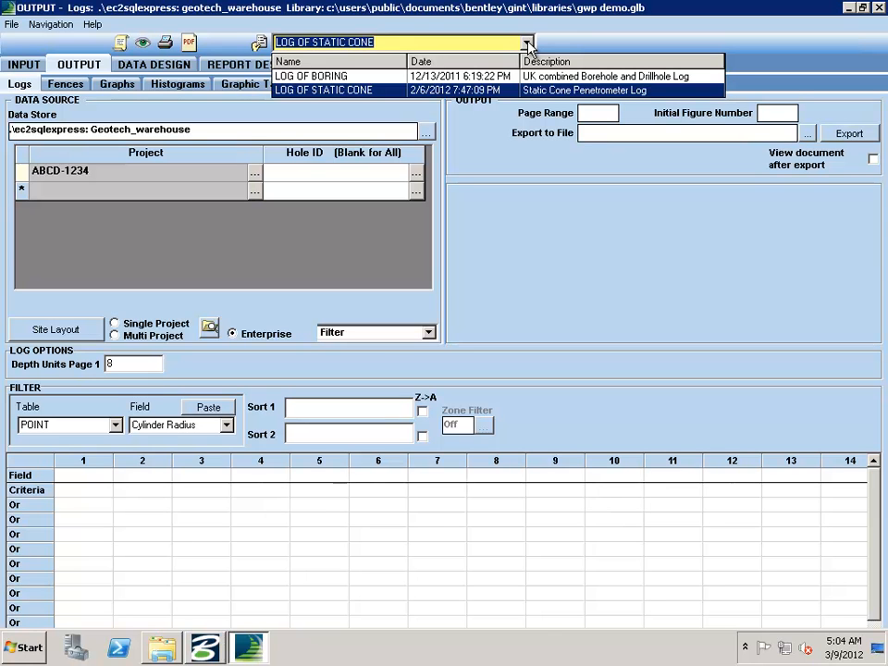
left_click(466, 78)
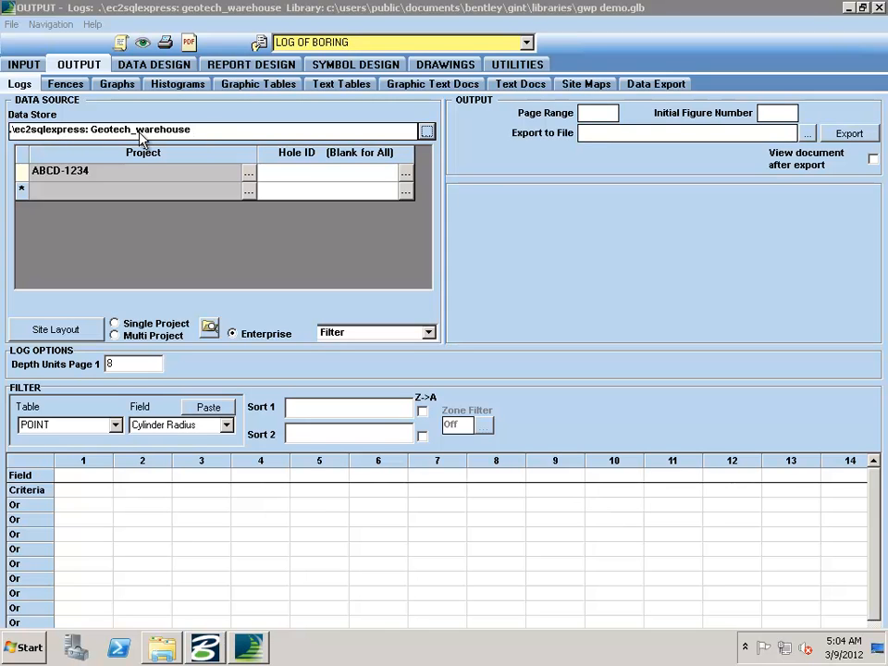
Step: Add projects EFGH-5678 and IJKL-9012 to the data source's project list
left_click(249, 191)
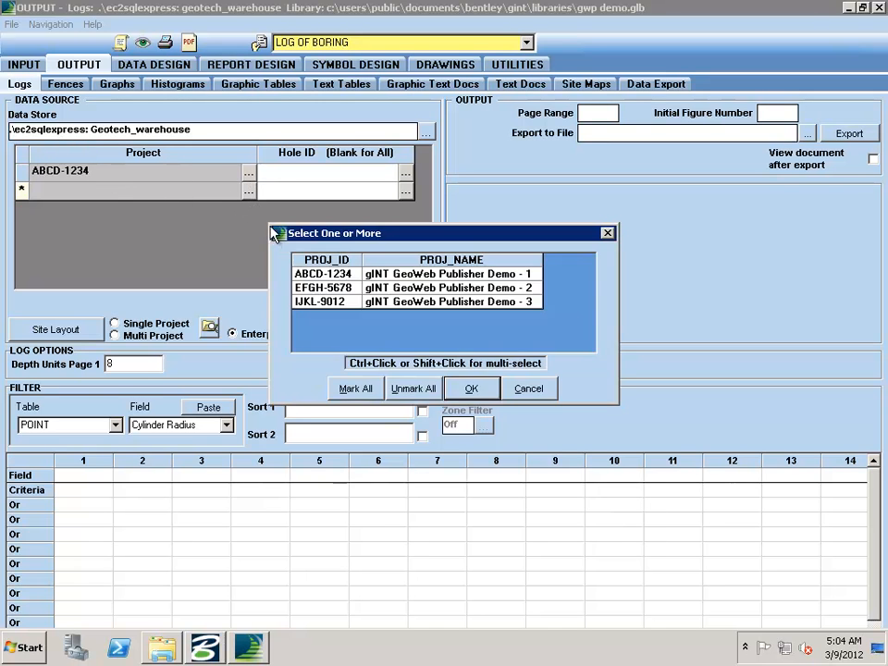
left_click(340, 289)
left_click(333, 301, "shift")
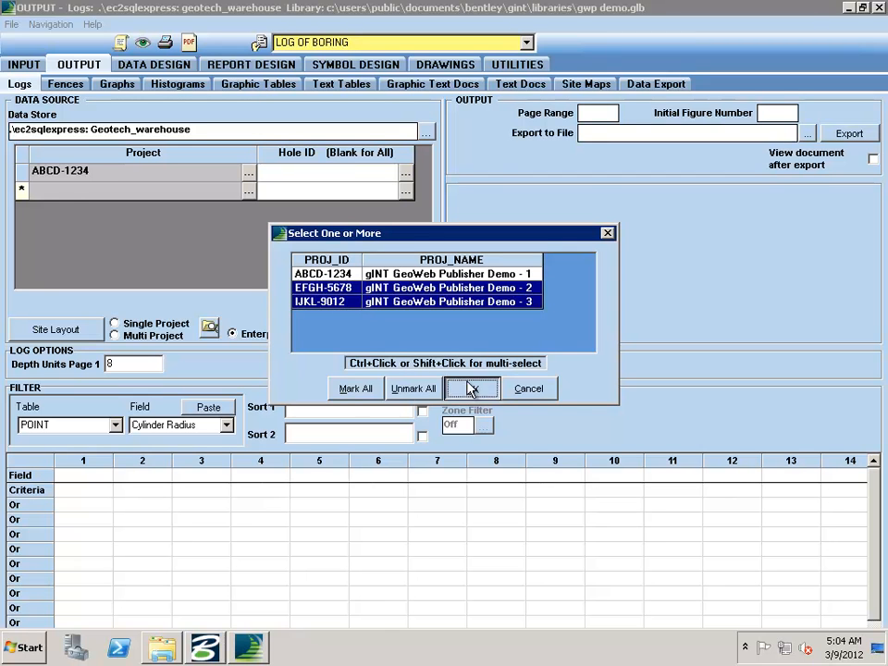
left_click(471, 389)
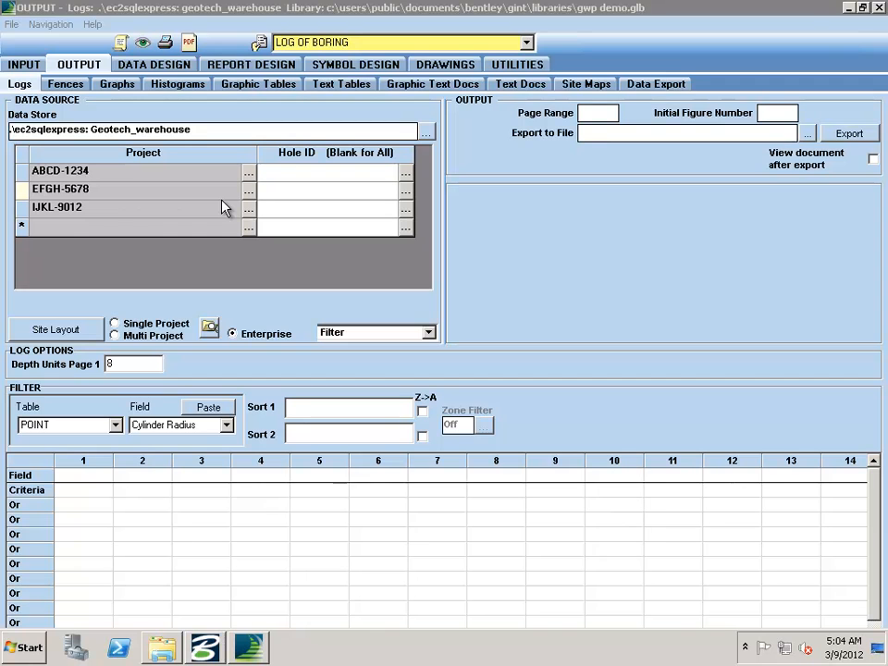
Step: Restrict the holes to BH-01 through CPT-8 for ABCD-1234, B-03 to B-07 for EFGH-5678 and B-07 to B-12 for IJKL-9012
left_click(405, 173)
left_click_drag(356, 198, 372, 410)
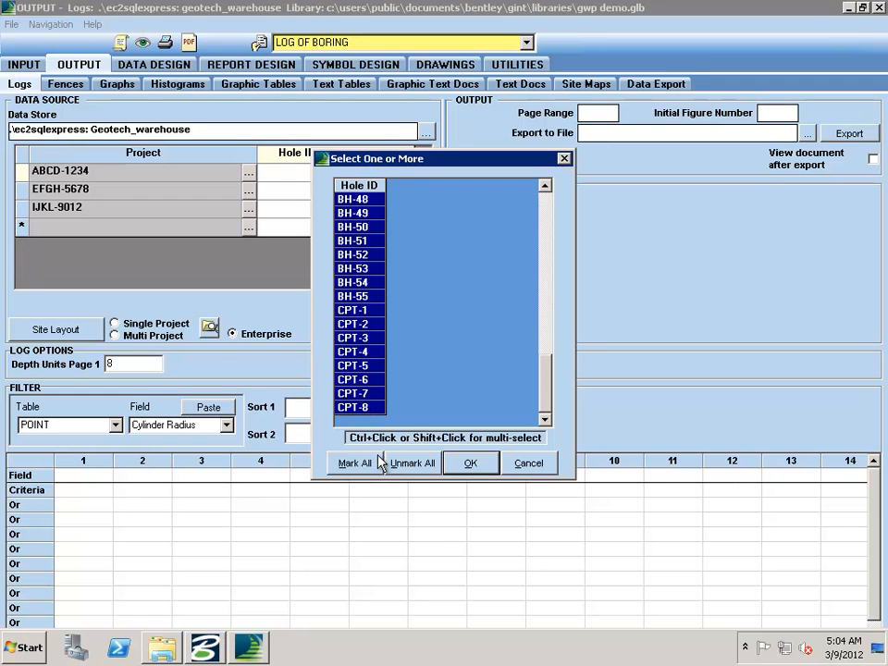
left_click(468, 463)
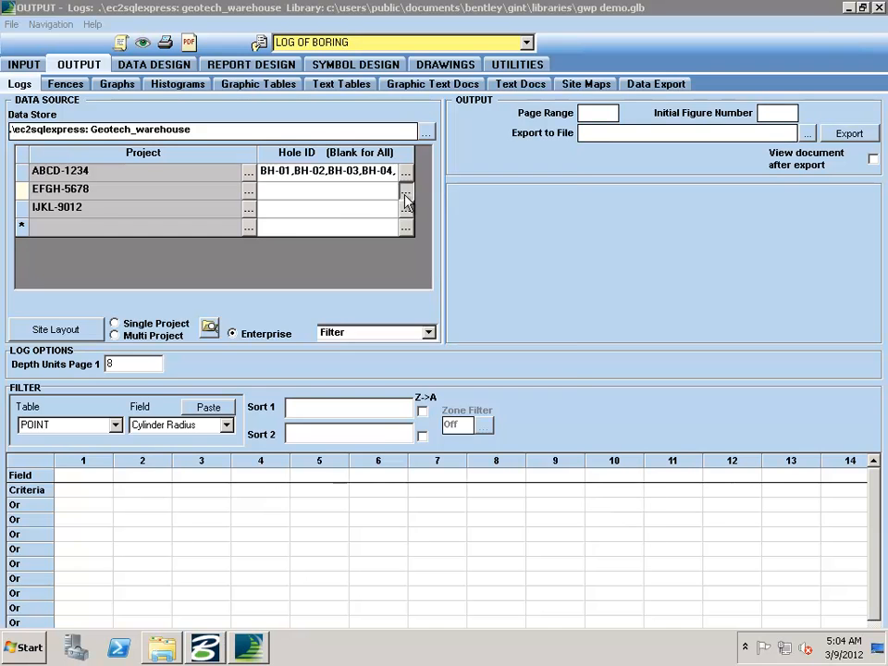
left_click(405, 191)
left_click_drag(350, 239, 373, 362)
left_click(474, 452)
left_click(405, 207)
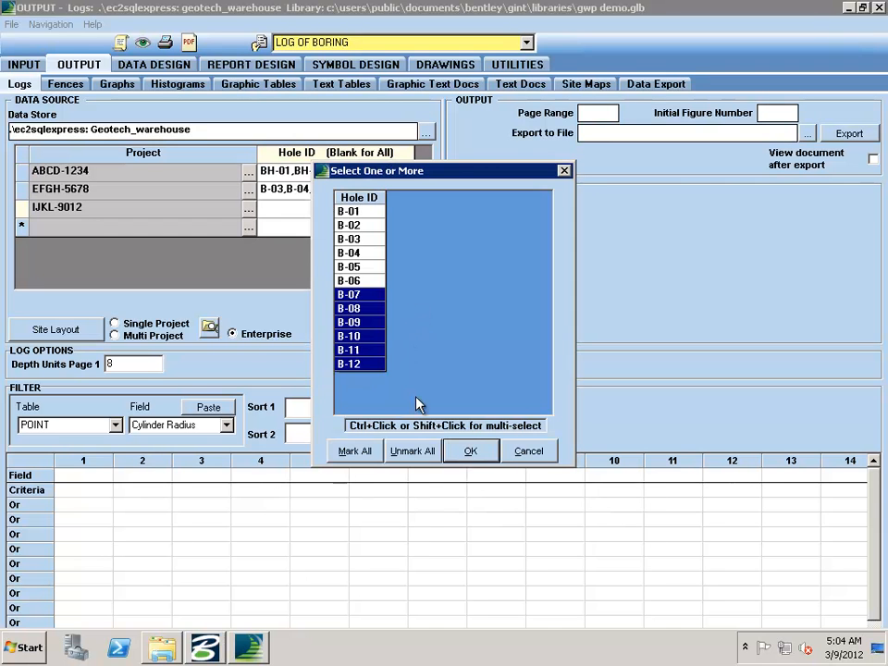
left_click(470, 450)
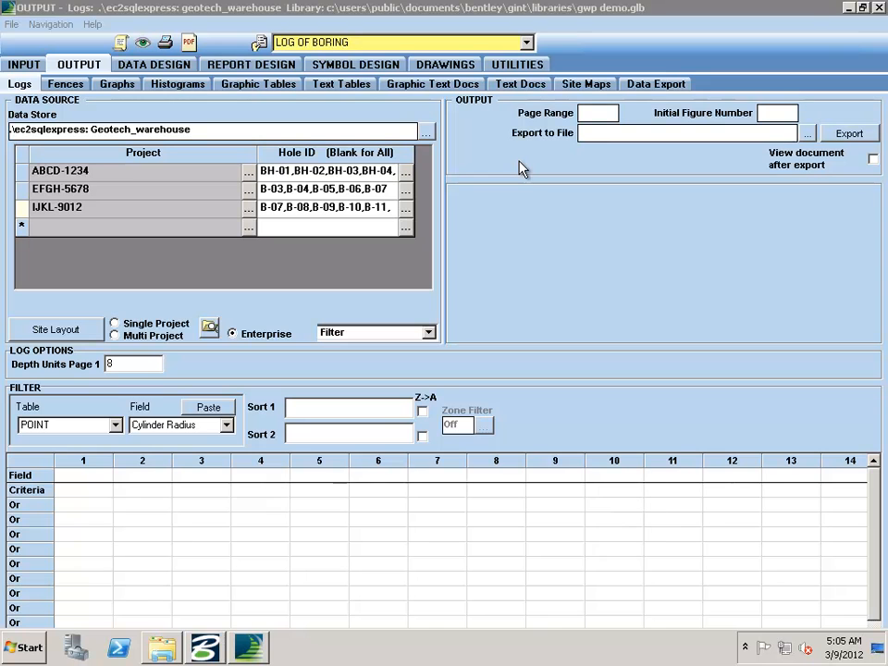
Step: Keep LOG OF BORING as the report and delete all project rows from the data source
left_click(527, 44)
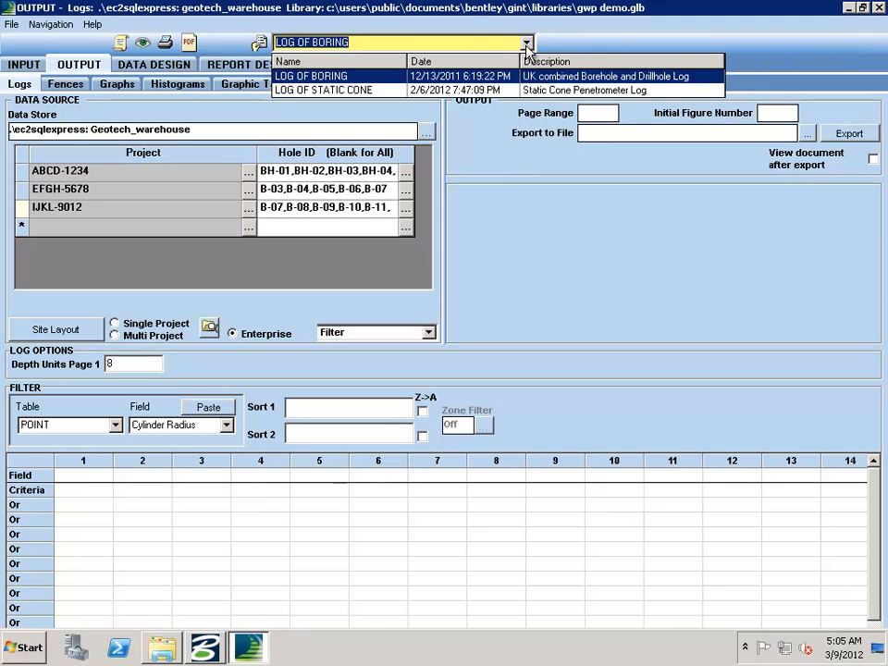
left_click(364, 81)
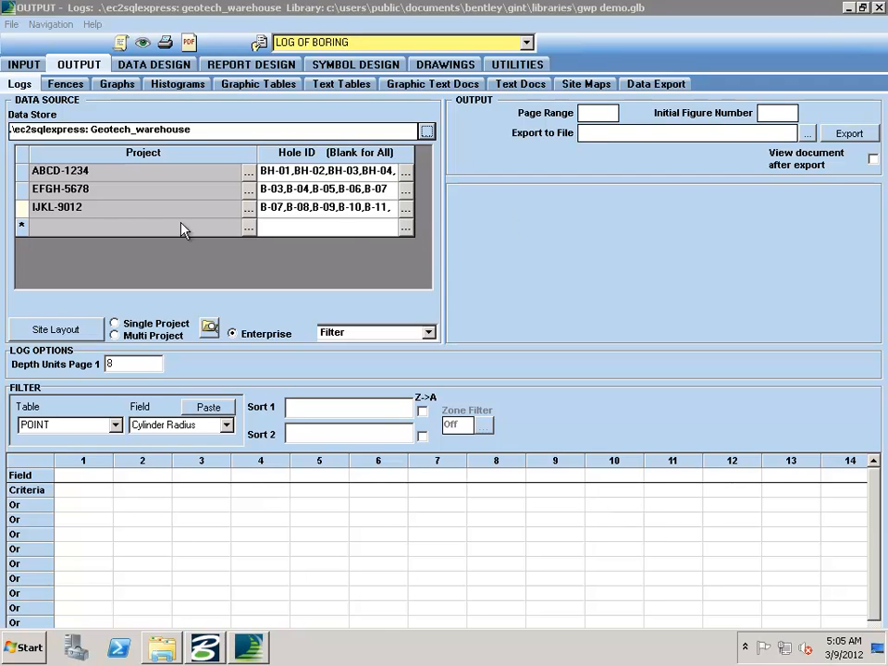
left_click(21, 155)
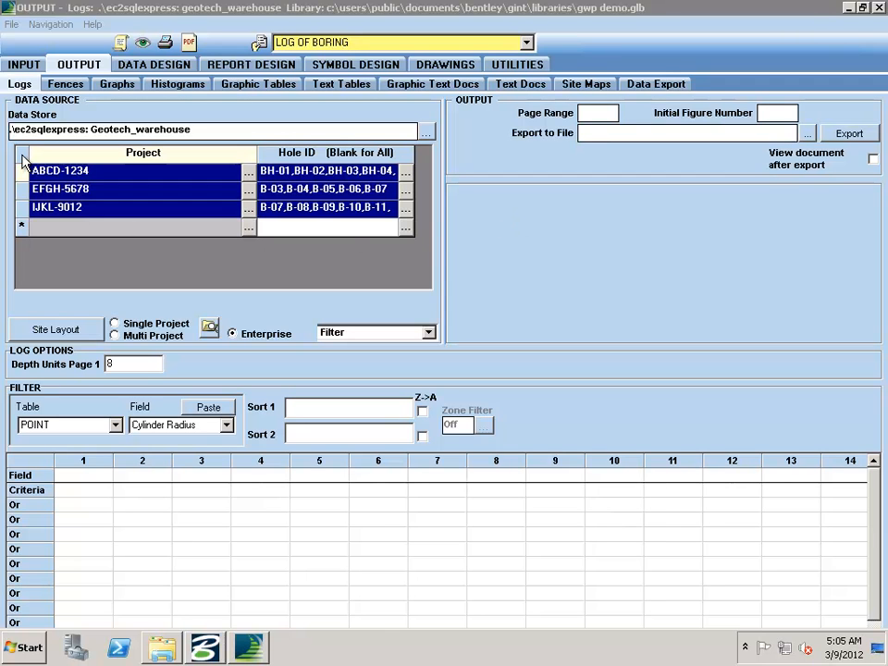
key("Delete")
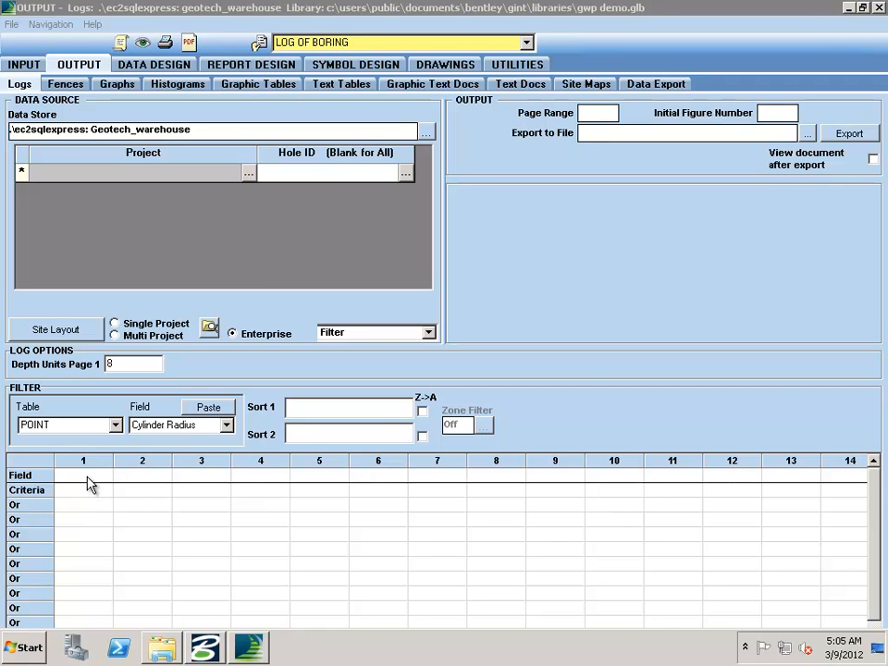
Step: Add a filter on the POINT table's HOLE_TYPE field with the criterion <> 'SCP'
left_click(226, 425)
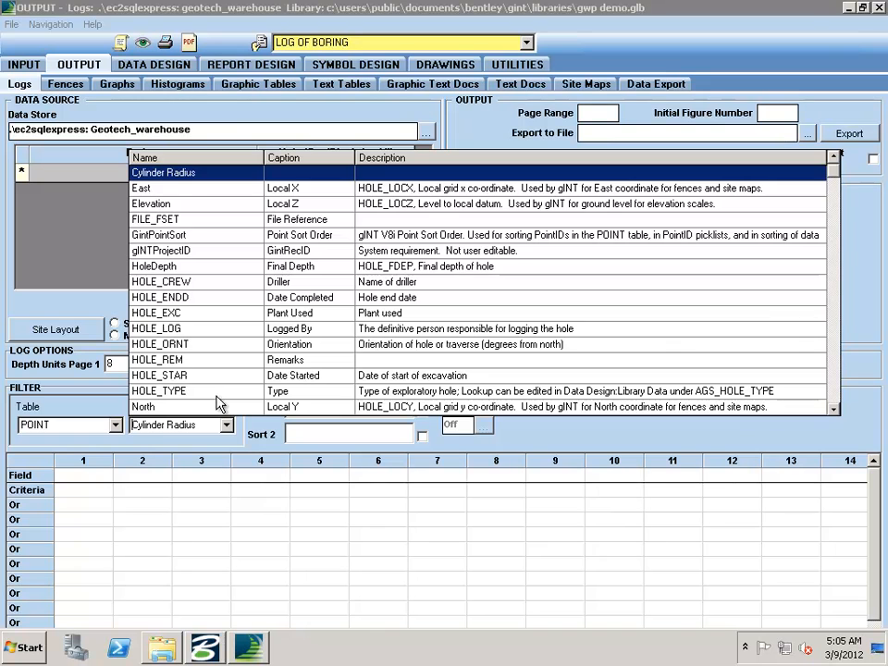
left_click(185, 390)
left_click(107, 476)
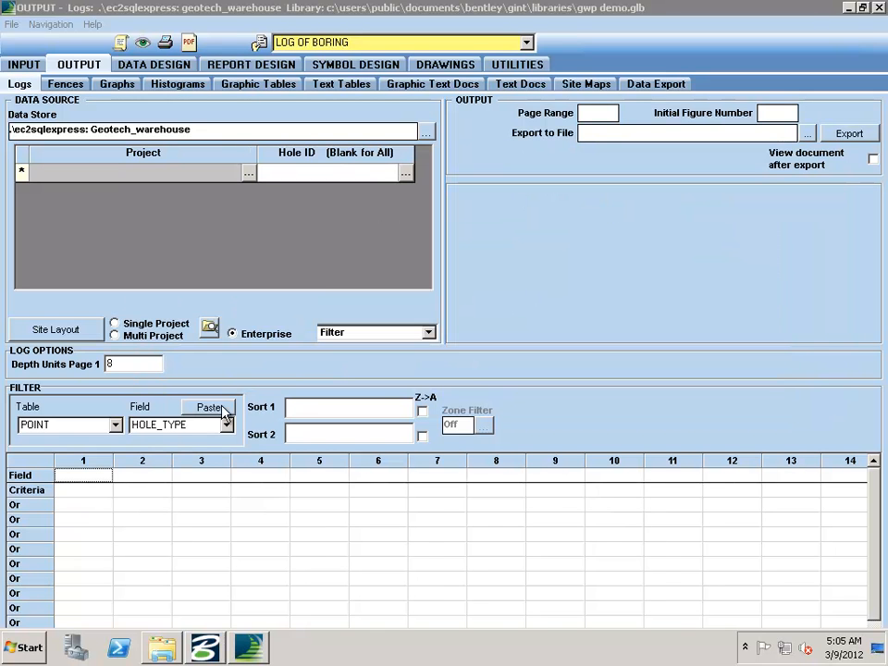
left_click(208, 407)
left_click(132, 490)
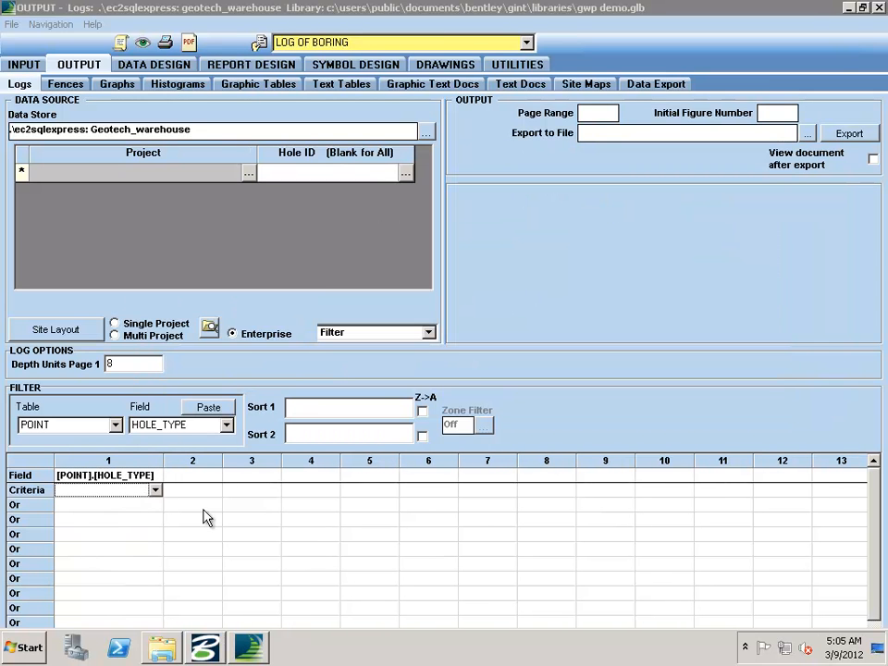
type("<> '")
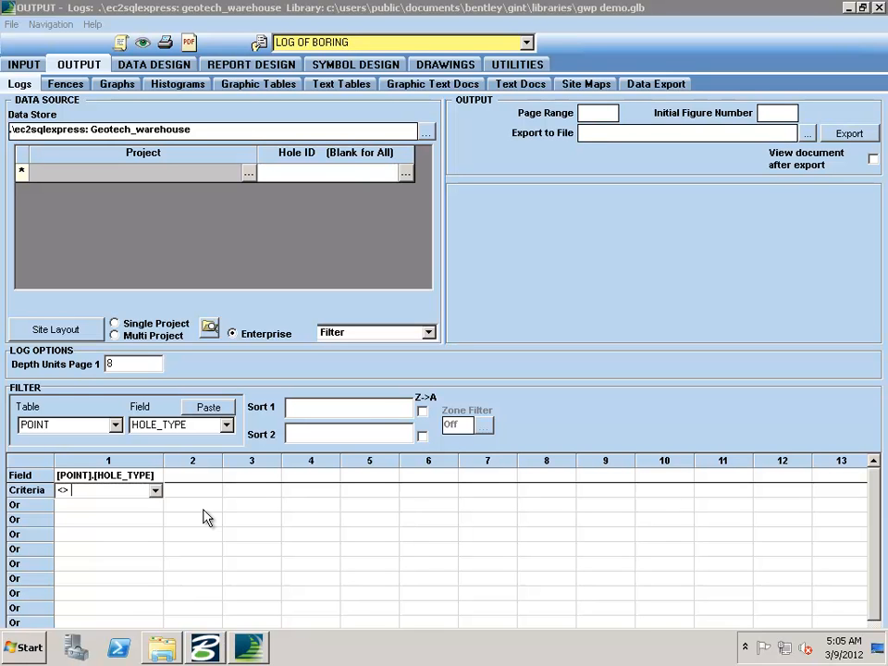
type("SCP")
key("Tab")
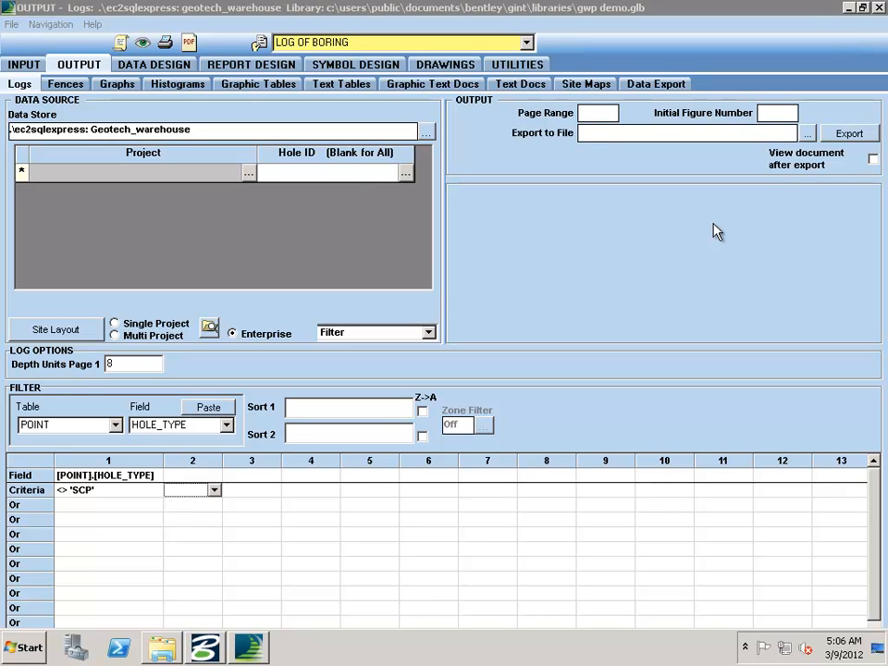
Step: Set the export file to PDF xxx in D:\dataset\gINT\PDFs\logs and output each dataset to an individual file
left_click(807, 133)
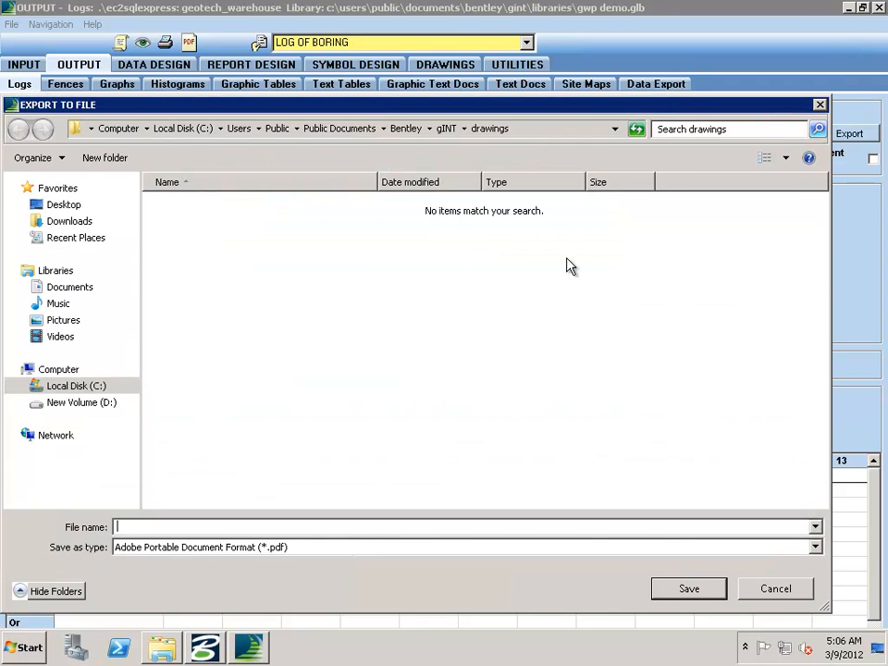
left_click(127, 401)
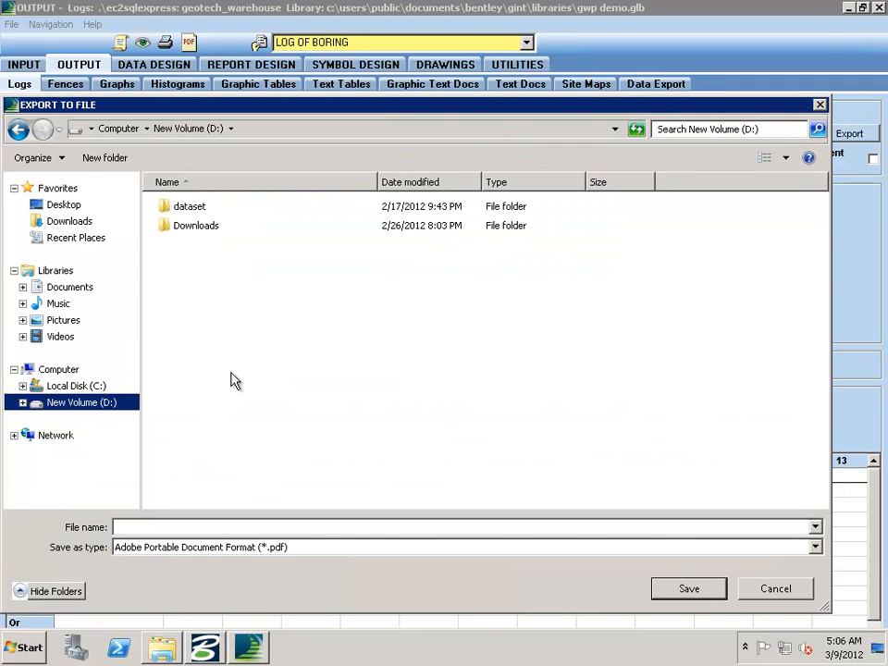
double_click(194, 206)
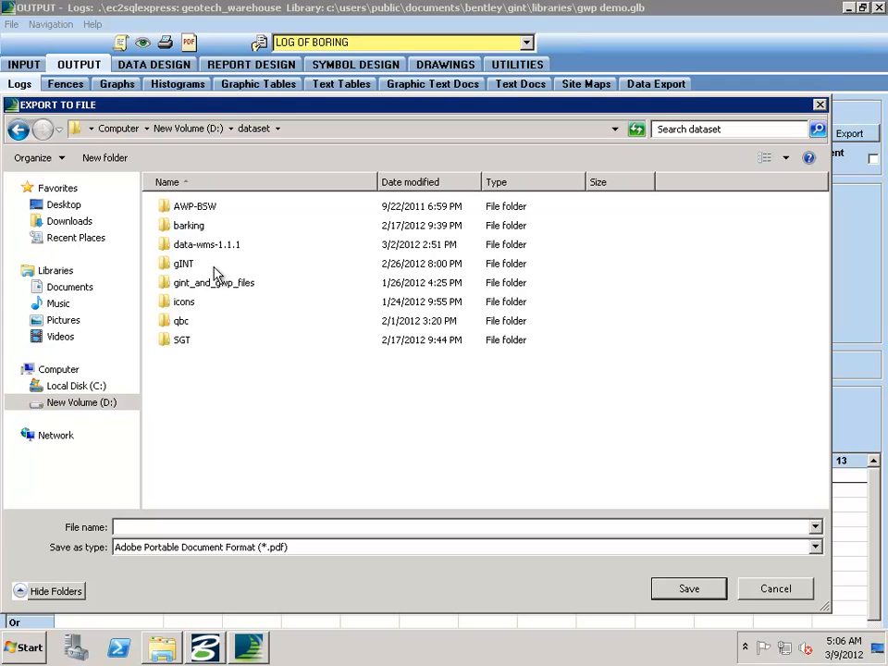
double_click(185, 266)
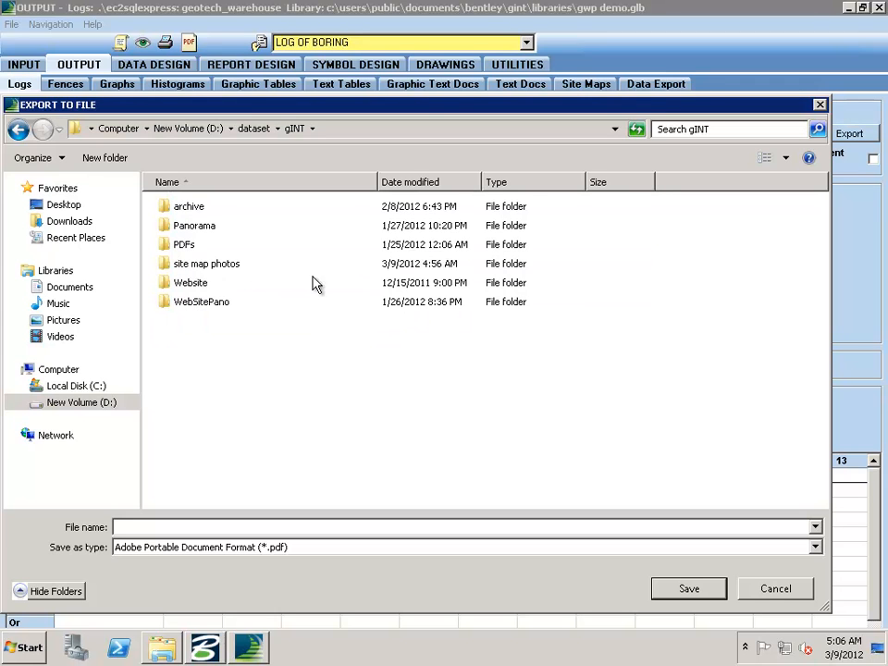
left_click(188, 247)
double_click(188, 248)
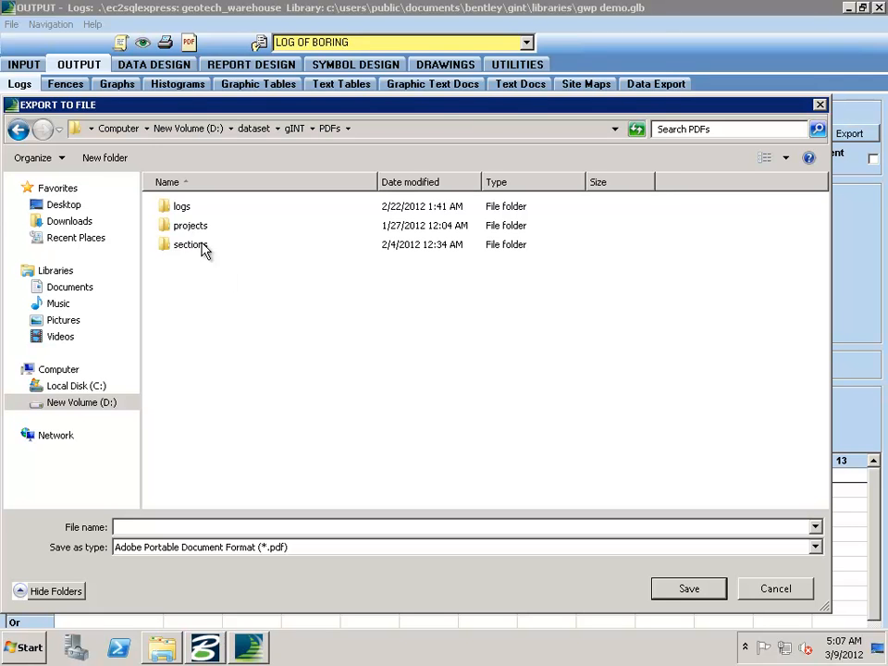
double_click(179, 207)
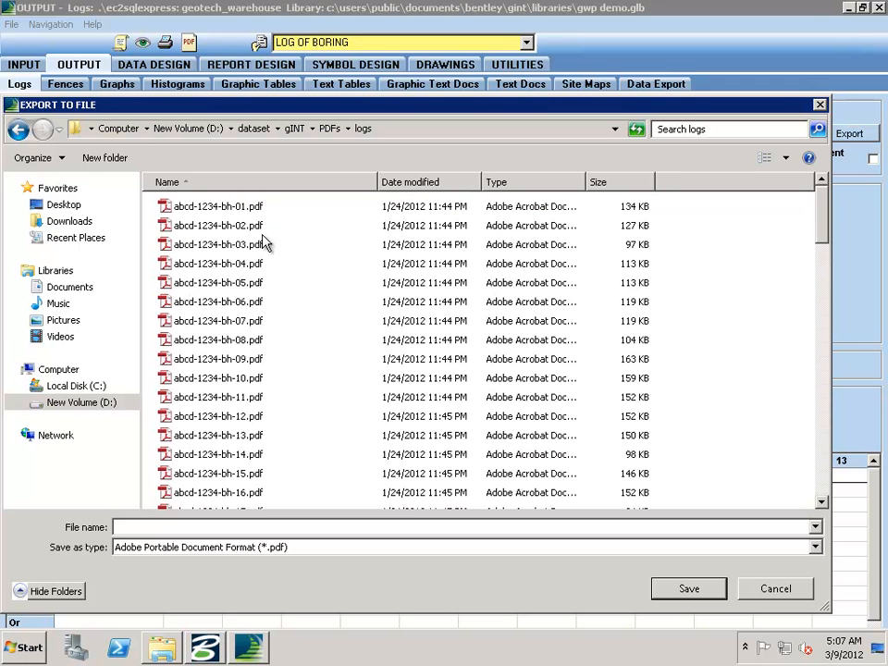
left_click(285, 529)
type("xxx")
key("Return")
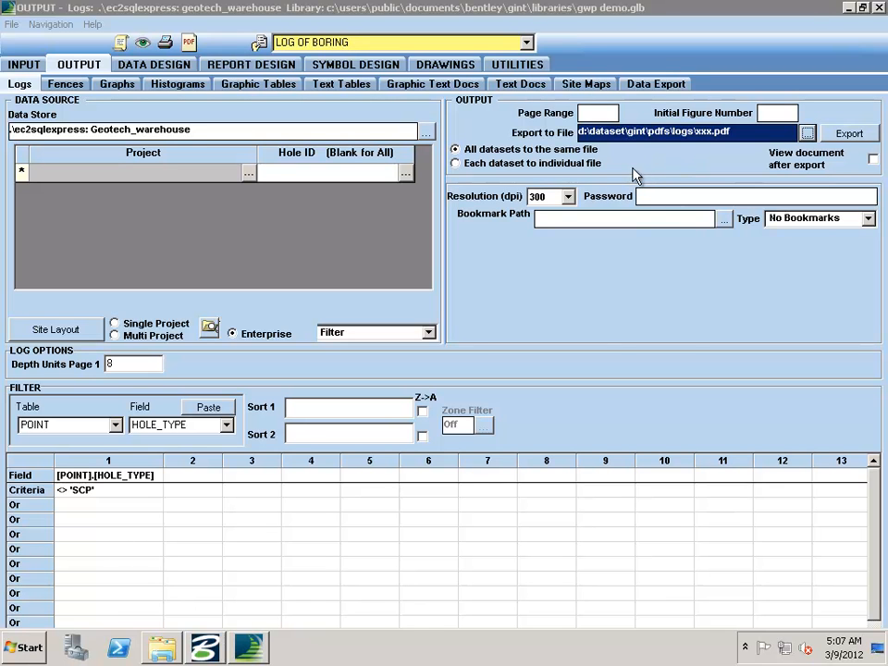
left_click(455, 163)
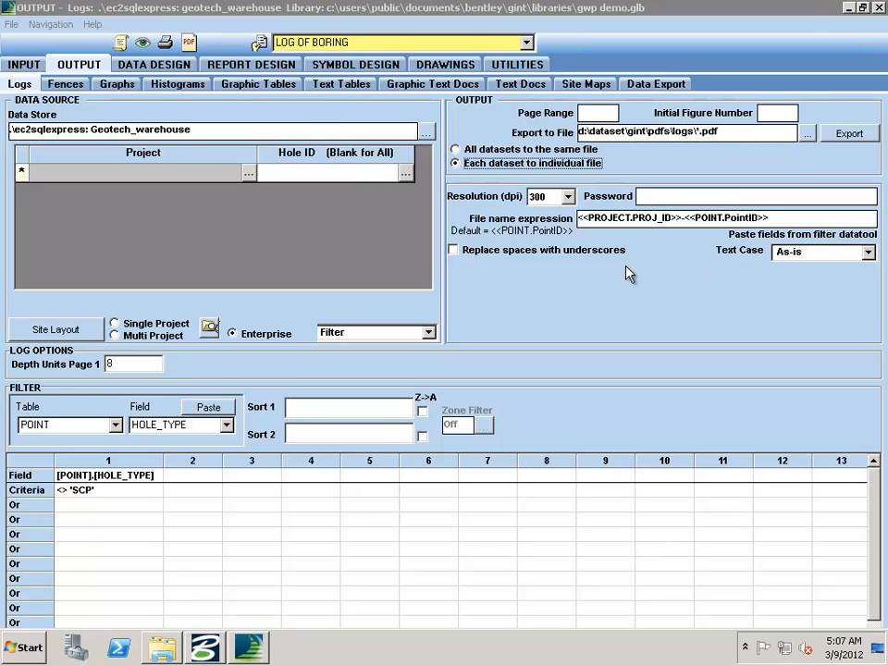
Step: Clear the file name expression and restart it with the PROJECT table's PROJ_ID field followed by a hyphen
left_click_drag(773, 218, 599, 222)
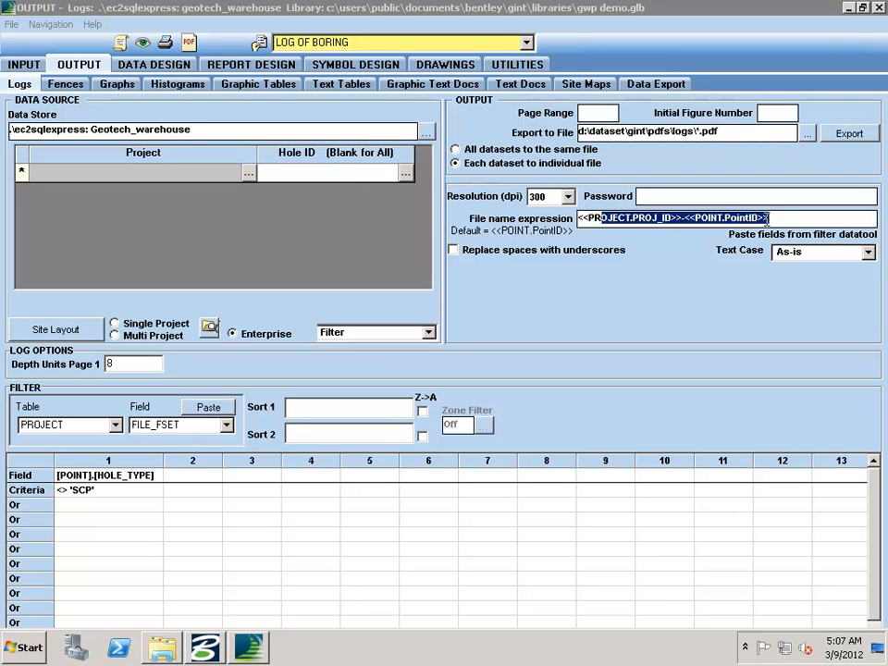
left_click_drag(775, 218, 567, 218)
key("Delete")
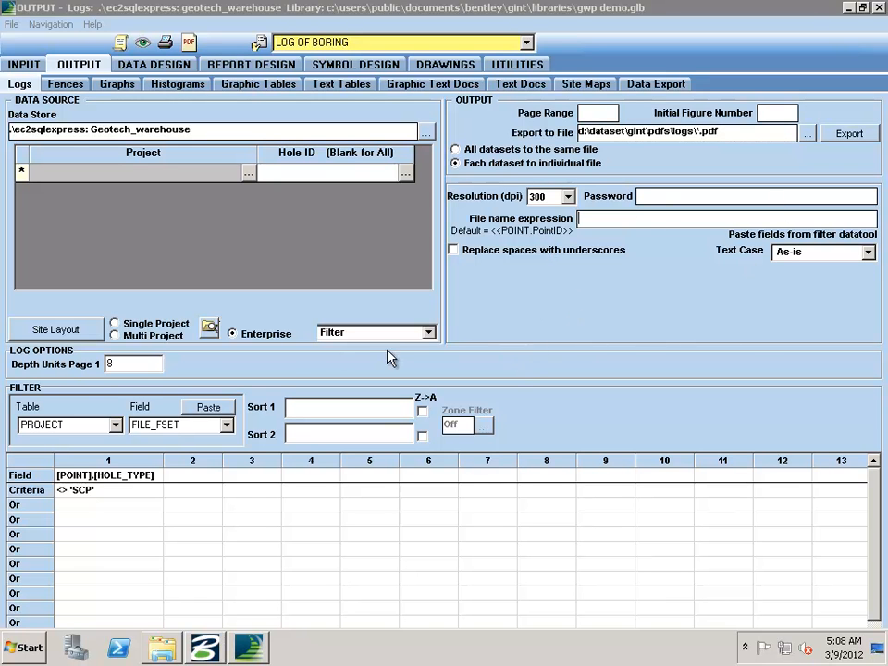
left_click(226, 424)
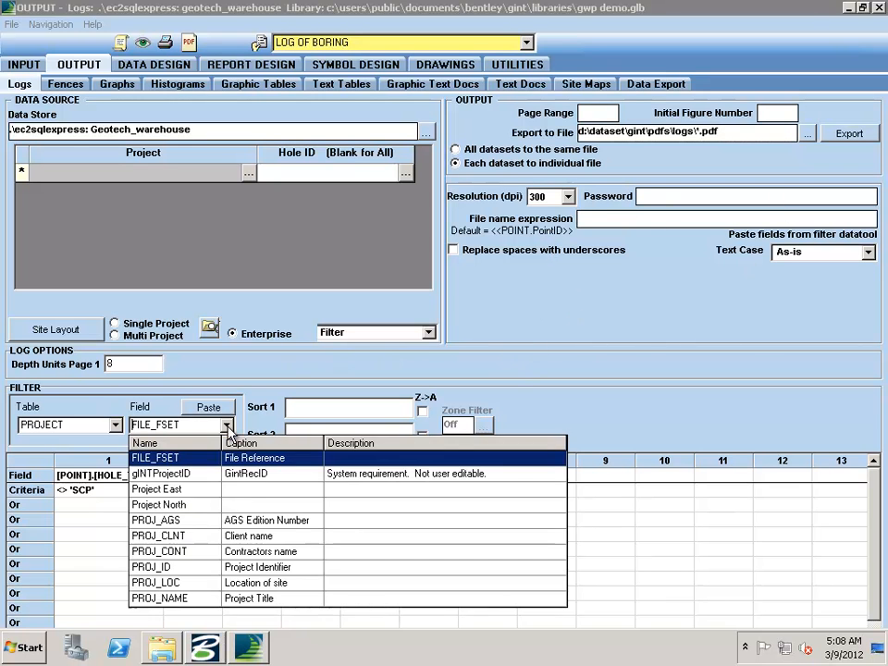
left_click(210, 568)
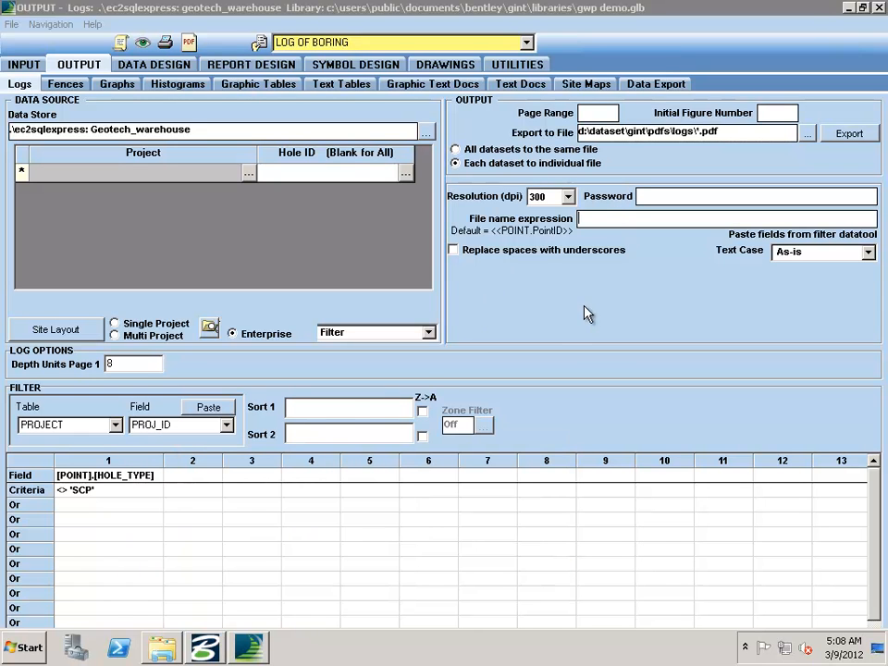
left_click(211, 408)
type("-")
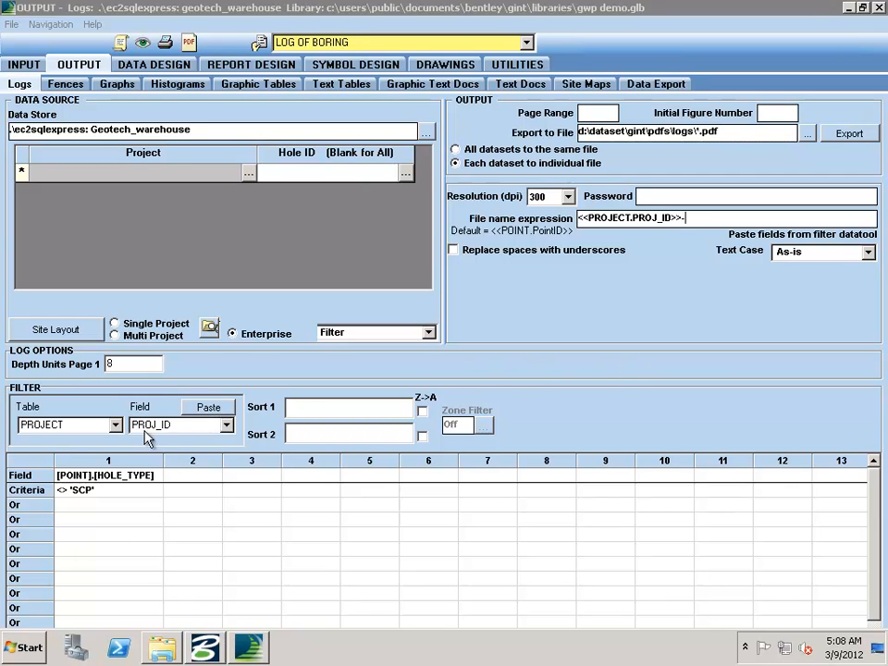
Step: Append the POINT table's PointID field to the file name expression
left_click(115, 425)
left_click(37, 456)
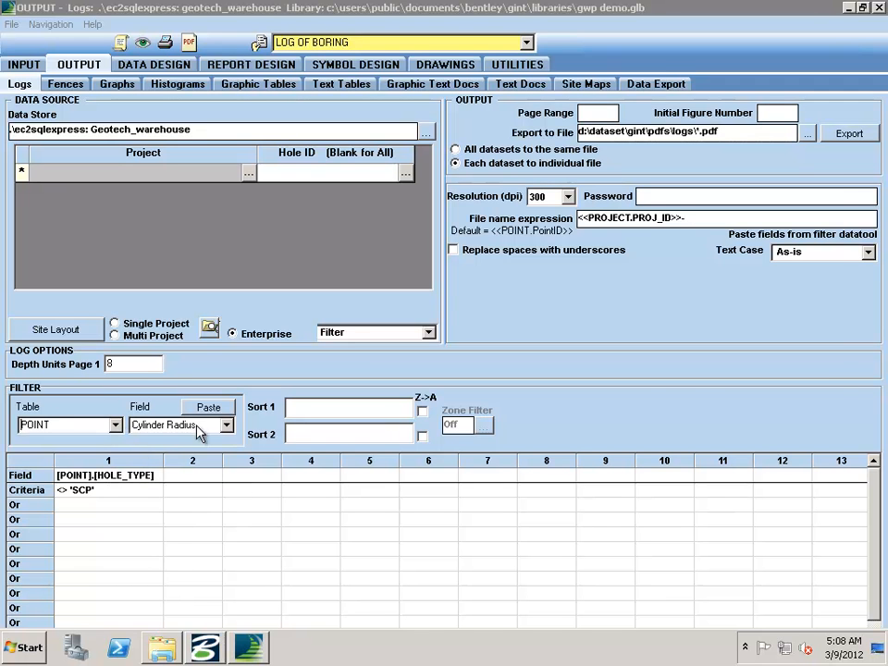
left_click(226, 425)
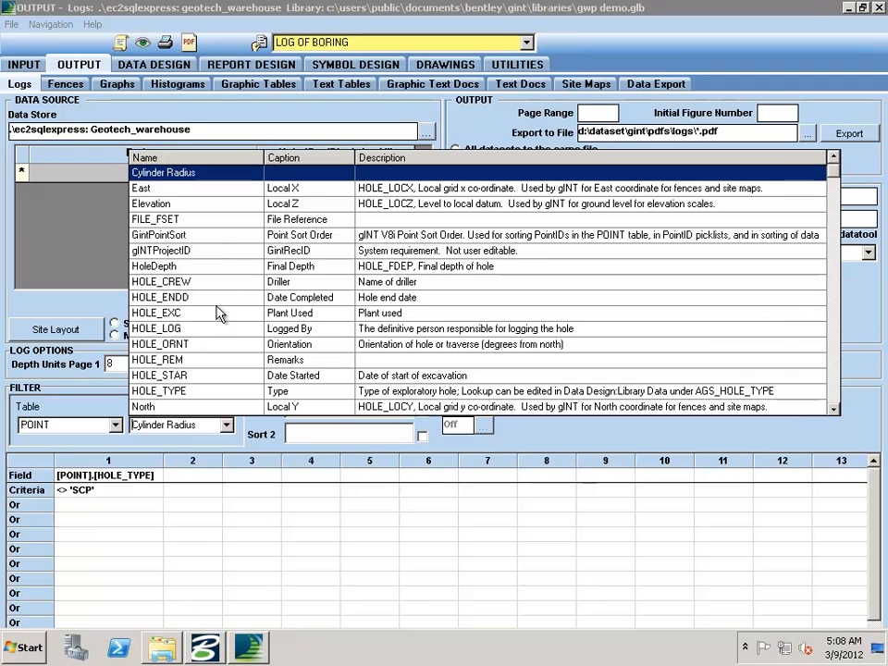
scroll(154, 263, "down", 1)
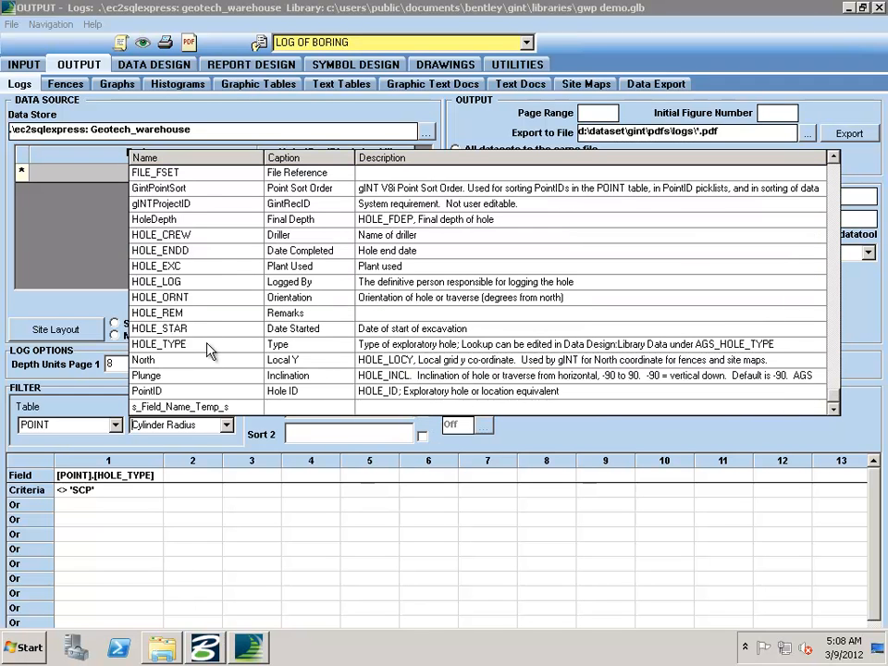
left_click(148, 391)
left_click(208, 407)
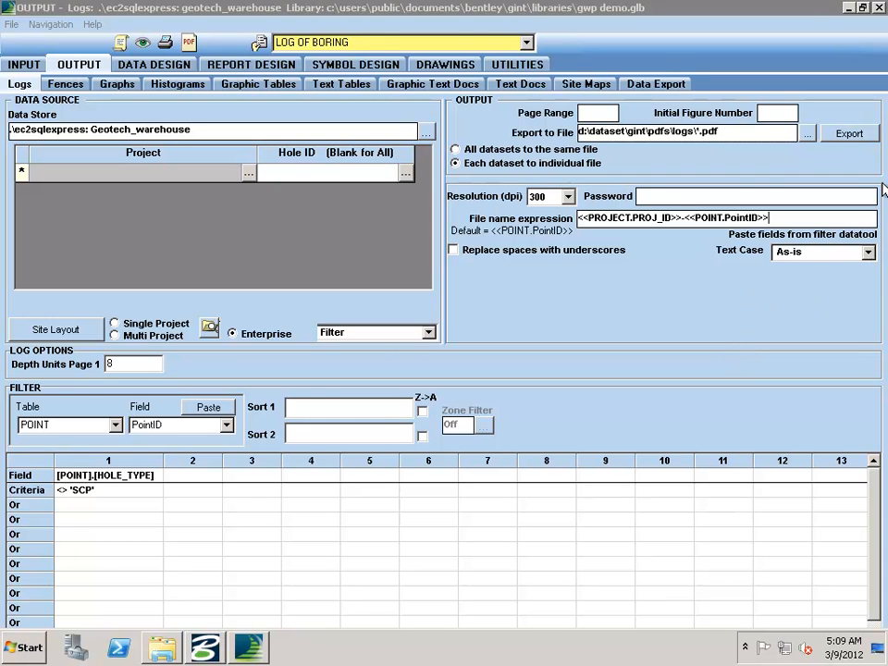
Step: Switch to Windows Explorer, examine the PDF file names in the logs folder and minimize the window
left_click(162, 647)
double_click(462, 177)
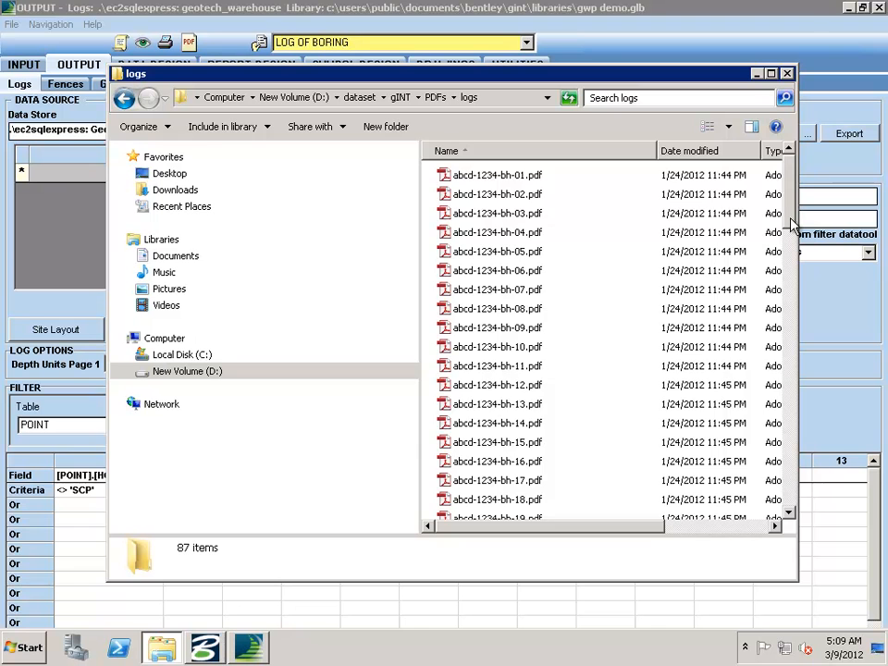
scroll(788, 232, "down", 12)
scroll(793, 235, "up", 12)
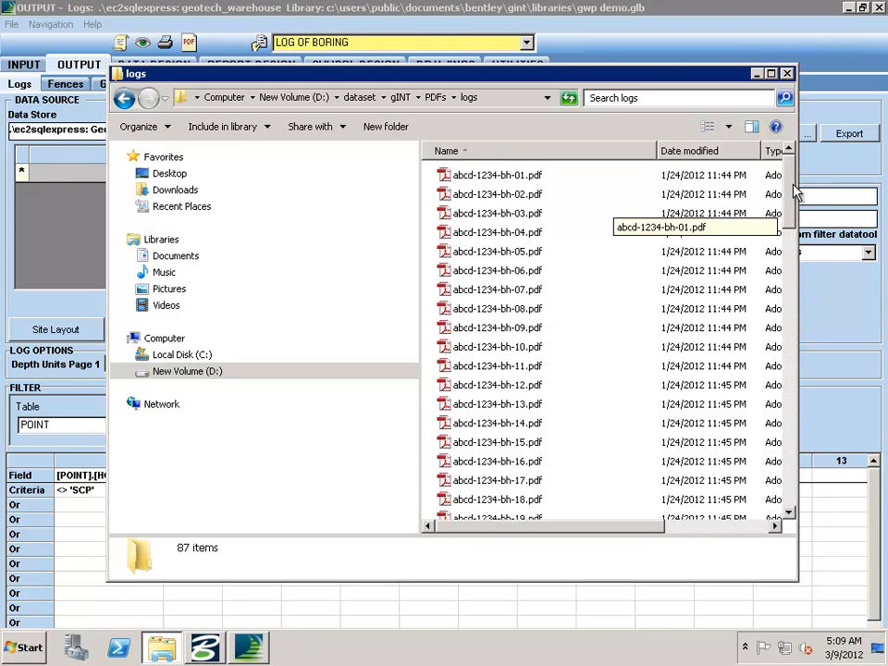
left_click(756, 73)
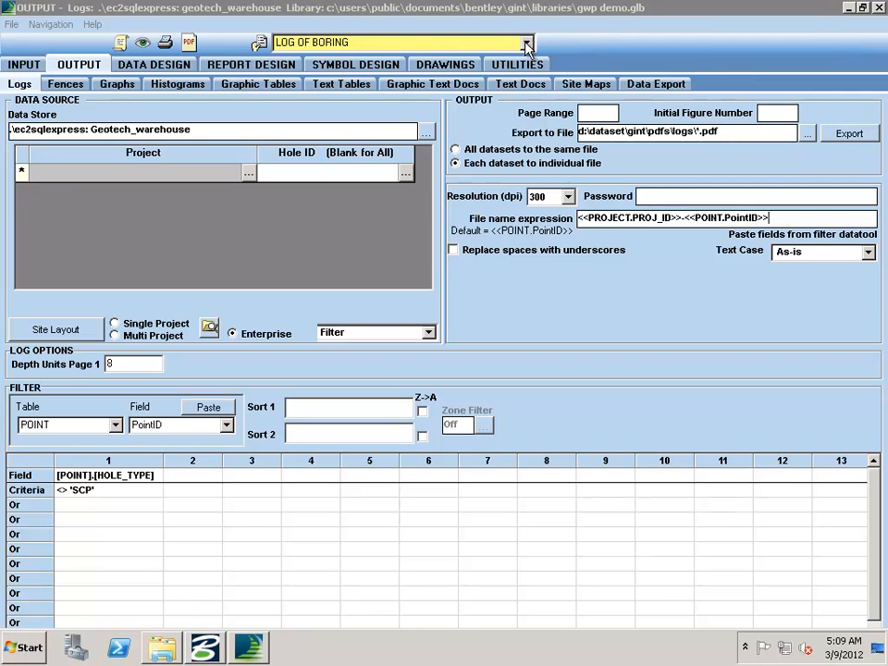
Step: Choose LOG OF STATIC CONE as the report and set the HOLE_TYPE filter criterion to = 'SCP'
left_click(396, 41)
left_click(361, 90)
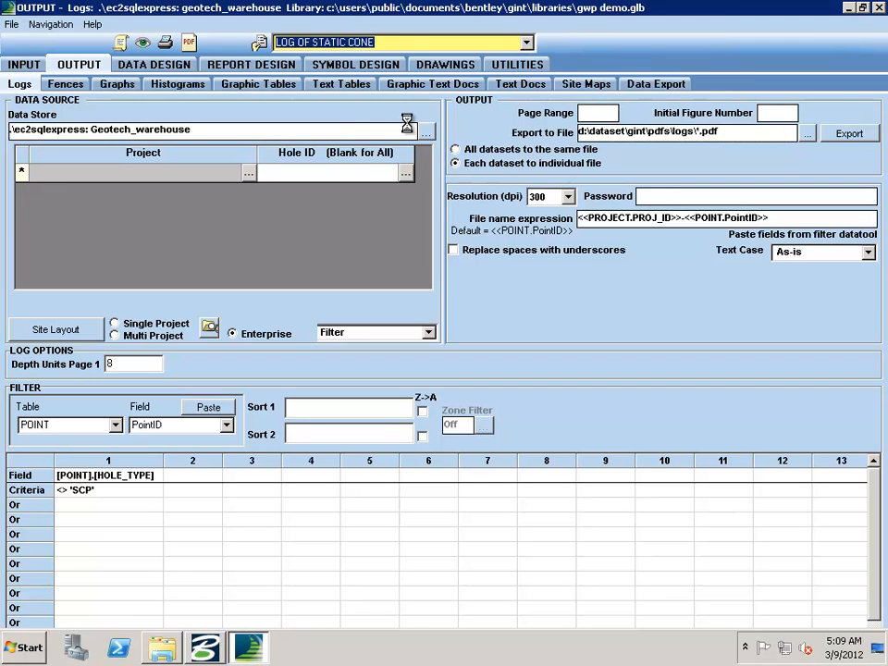
left_click(80, 498)
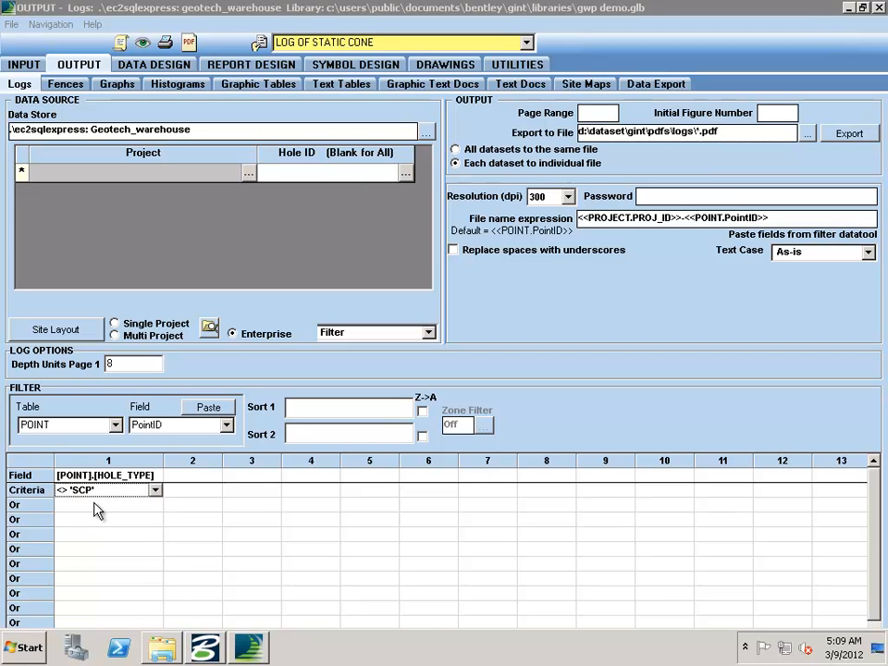
type("= 'SCP'")
key("Tab")
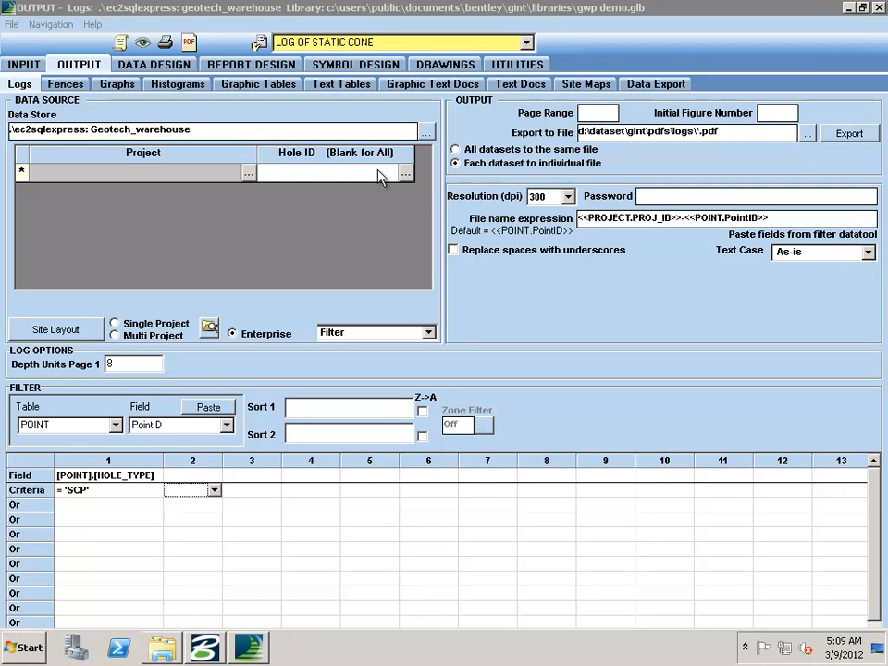
Step: In the Fences output, use alignment A of project ABCD-1234 as the baseline and set the maximum baseline offset to 50
left_click(65, 83)
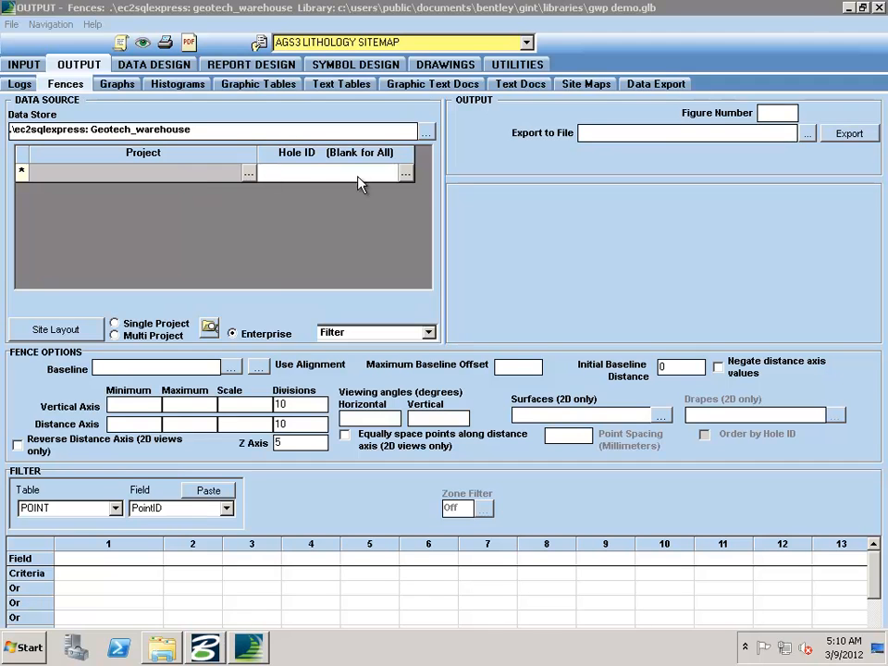
left_click(260, 369)
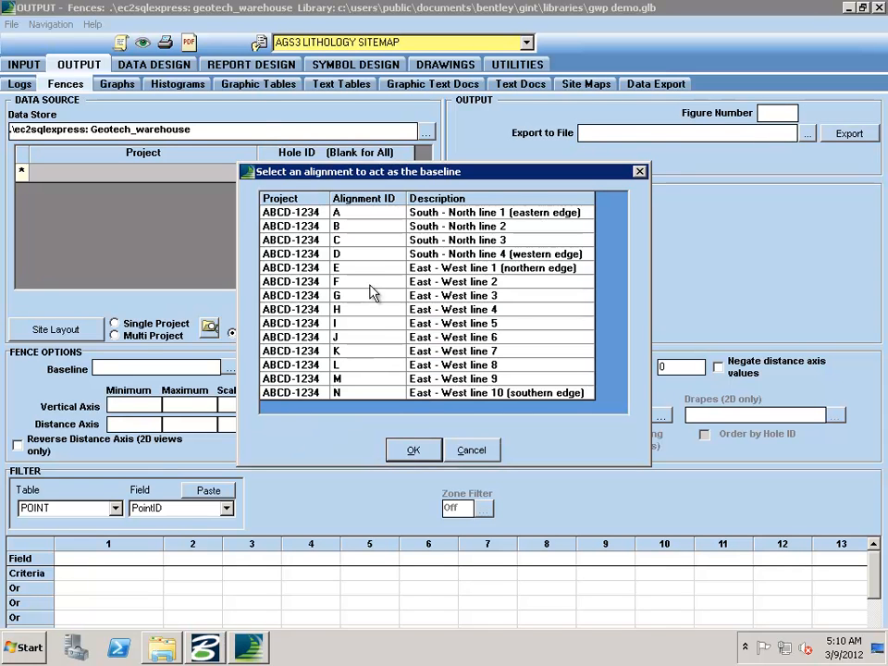
double_click(366, 214)
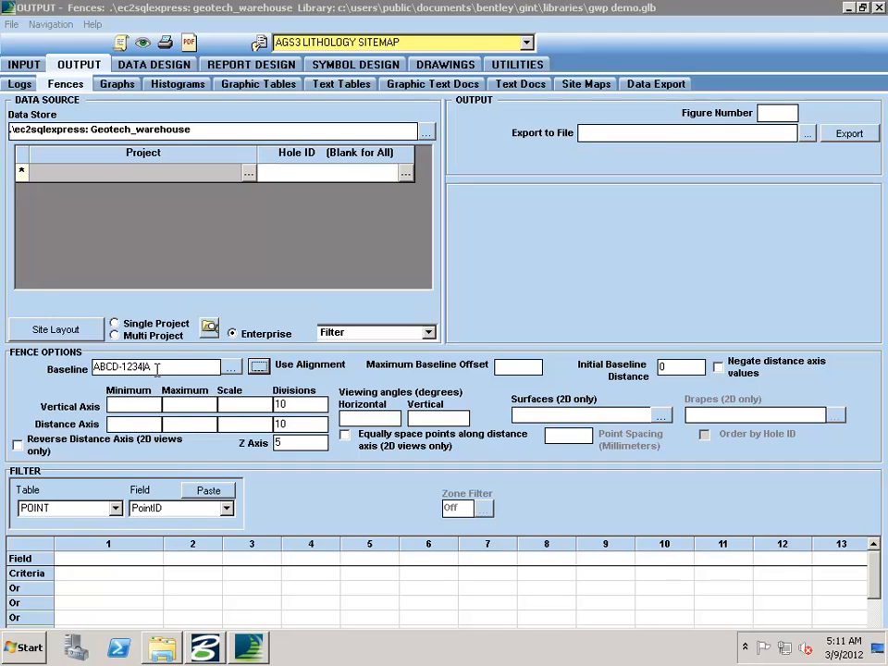
left_click(522, 368)
type("50")
Step: Set the fence export file to *.pdf in the D:\dataset\gINT\PDFs\sections folder
left_click(807, 135)
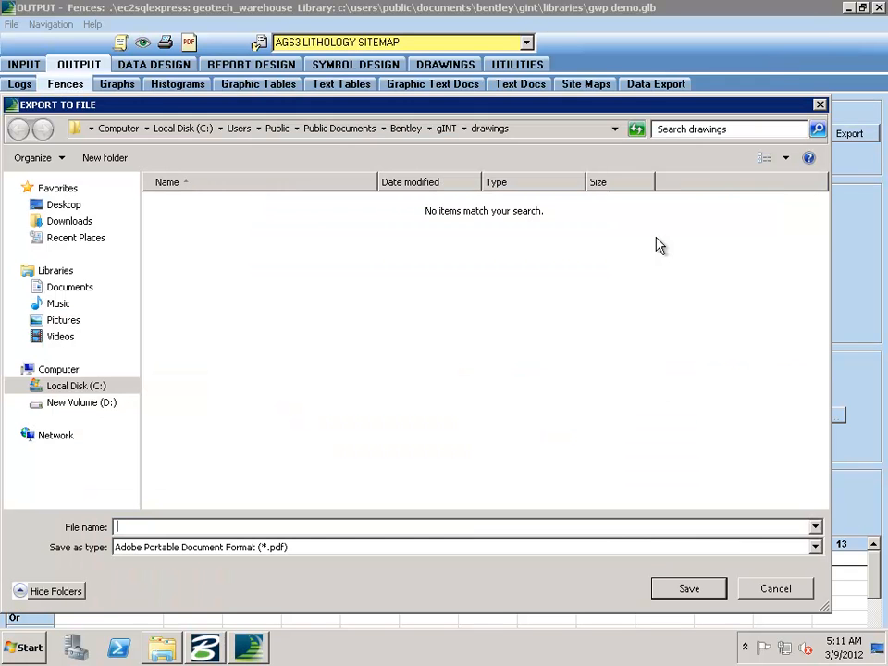
left_click(100, 404)
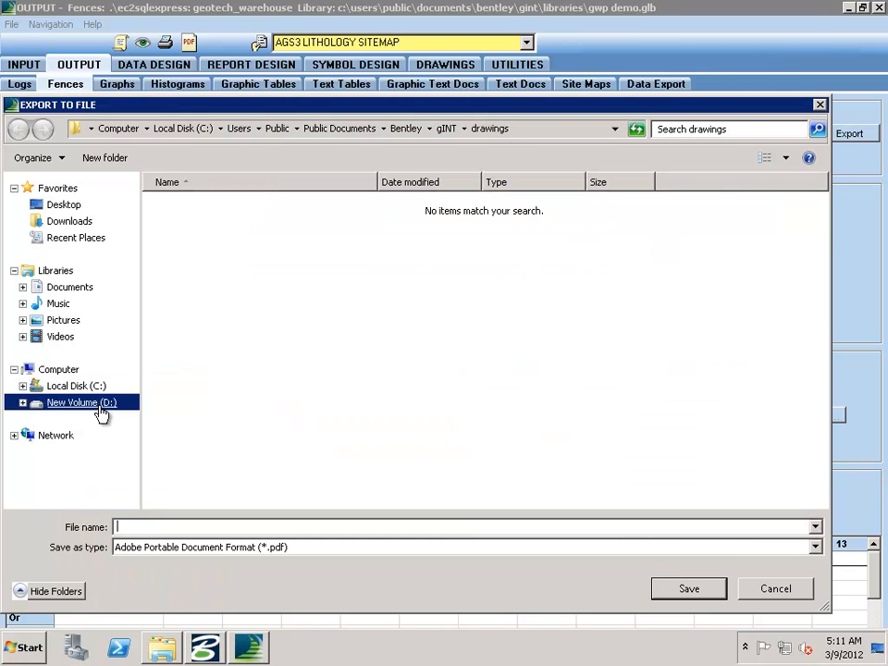
double_click(194, 209)
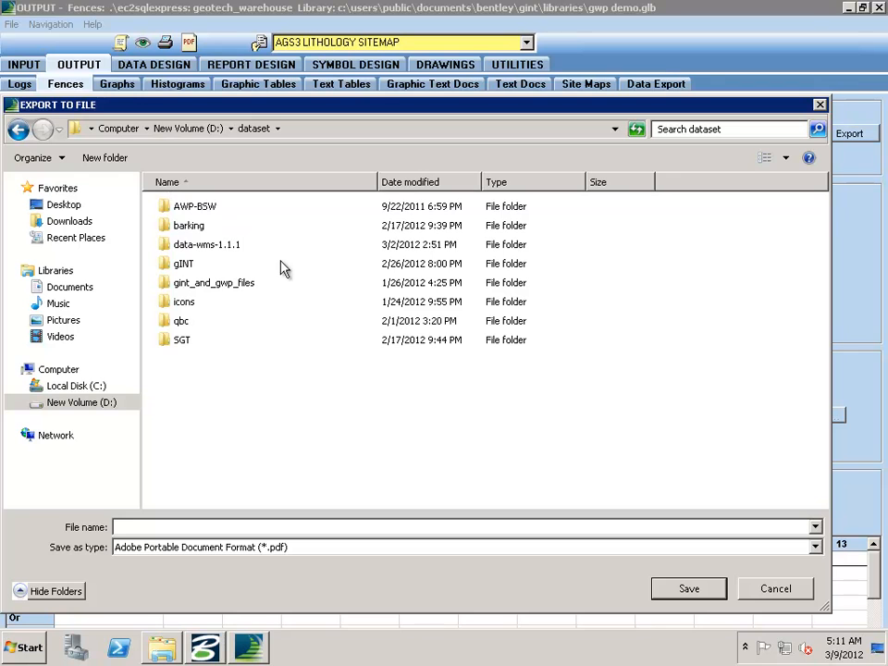
left_click(188, 268)
double_click(188, 266)
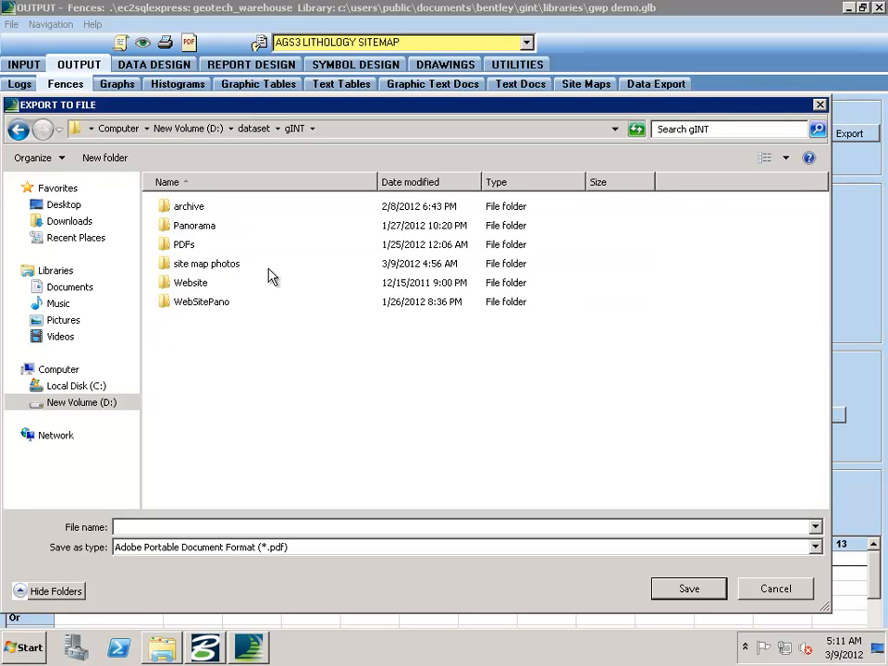
double_click(196, 247)
double_click(203, 246)
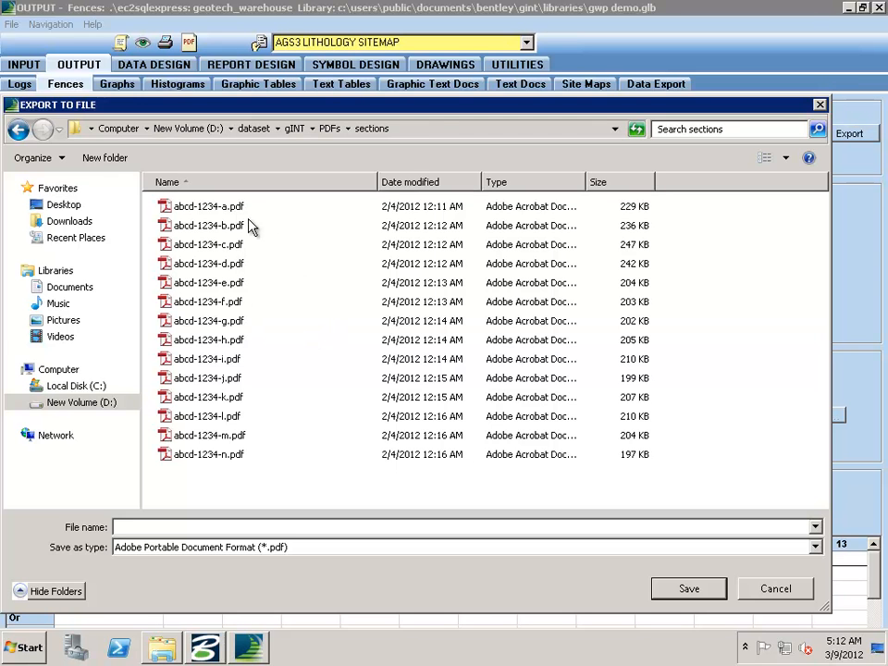
key("Escape")
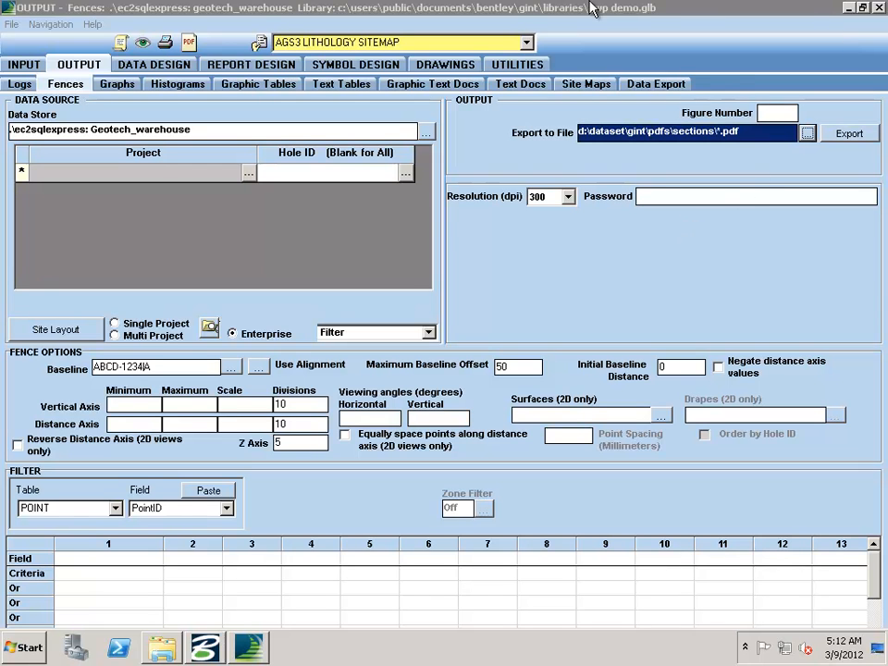
mouse_move(448, 8)
left_click(570, 13)
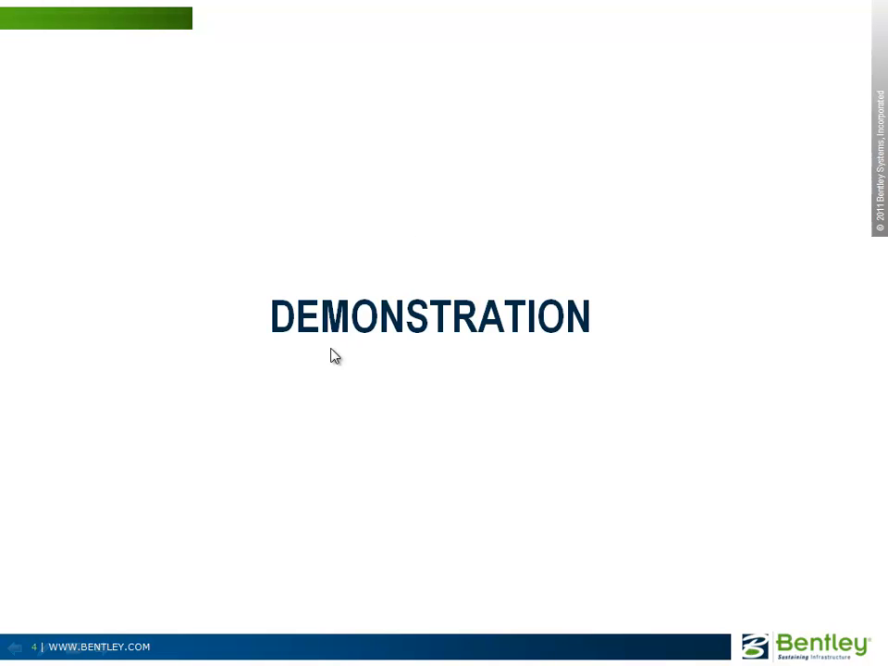
left_click(422, 380)
left_click(423, 379)
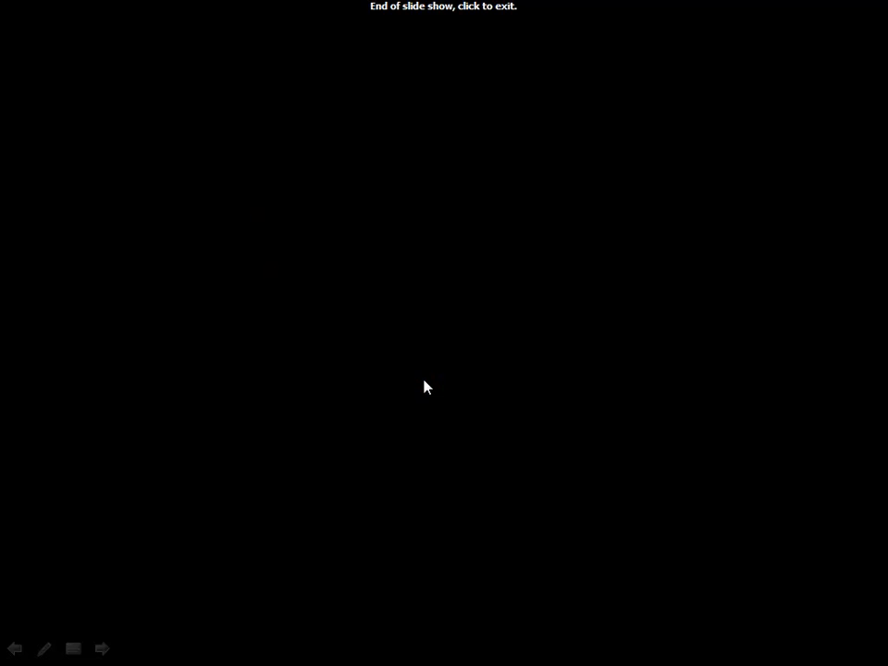
key("Left")
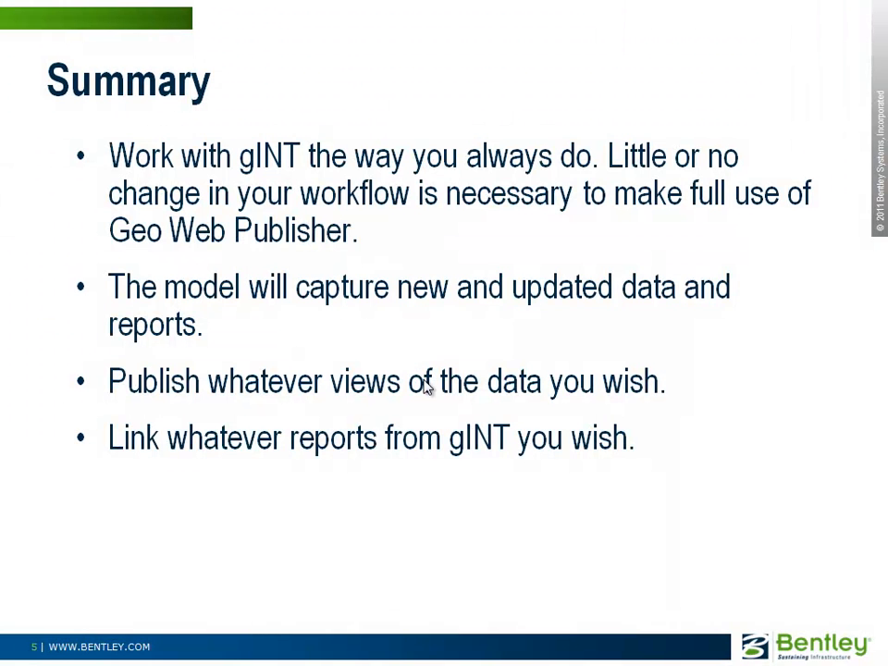